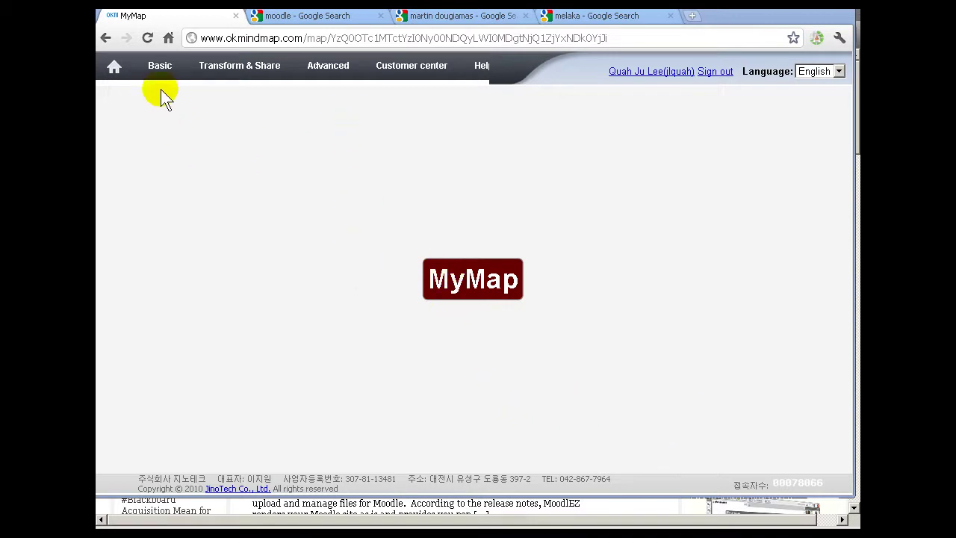
# - Look through the menus, then rename the central MyMap node to 'Moodle'
pyautogui.moveTo(162, 66)
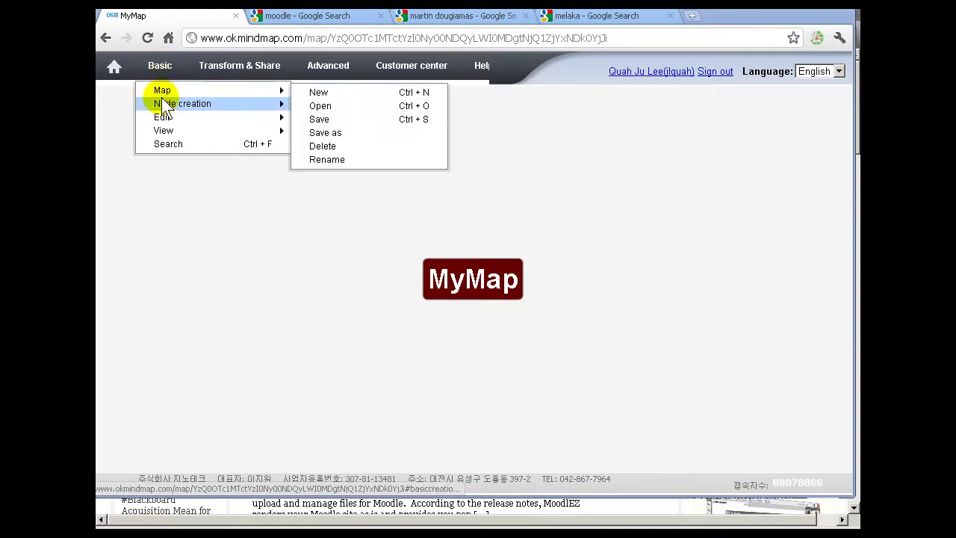
pyautogui.moveTo(163, 106)
pyautogui.moveTo(162, 121)
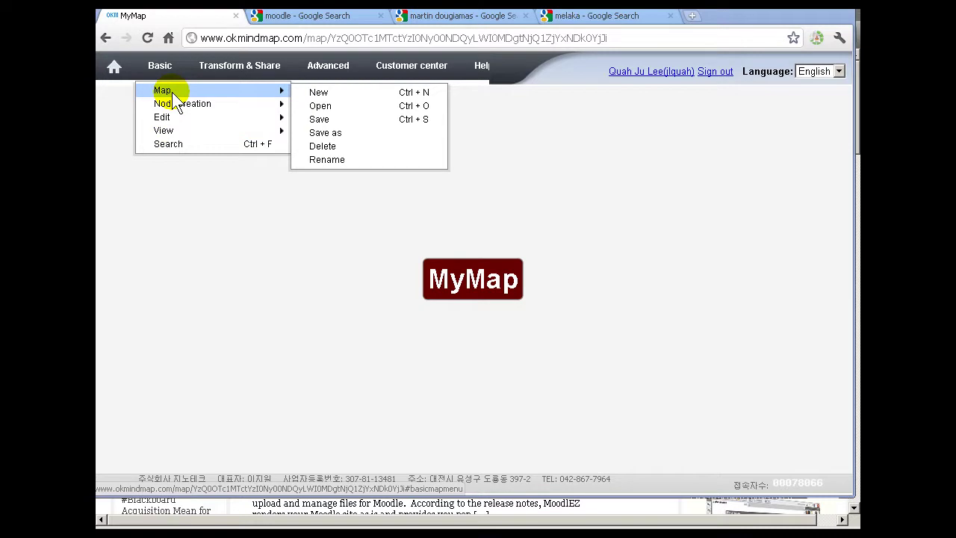
pyautogui.moveTo(243, 68)
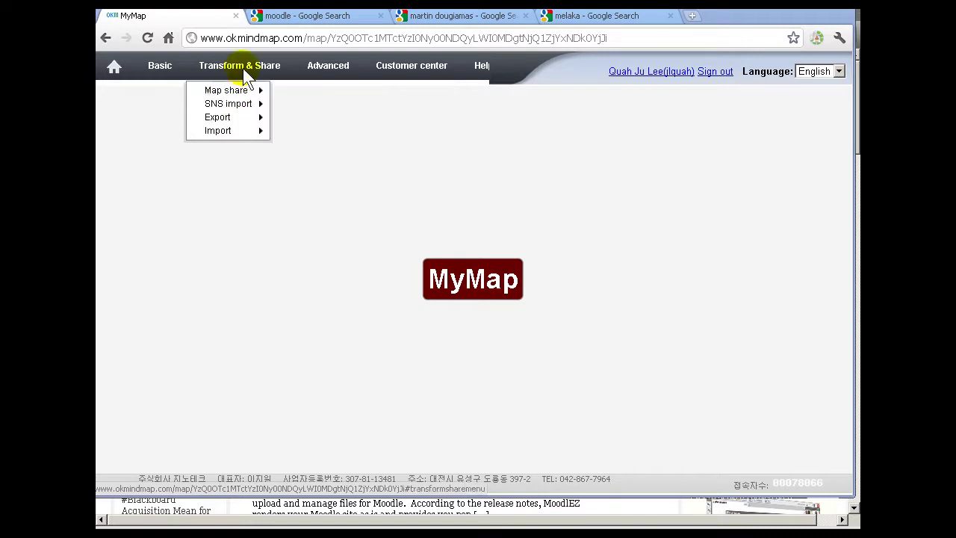
pyautogui.moveTo(252, 93)
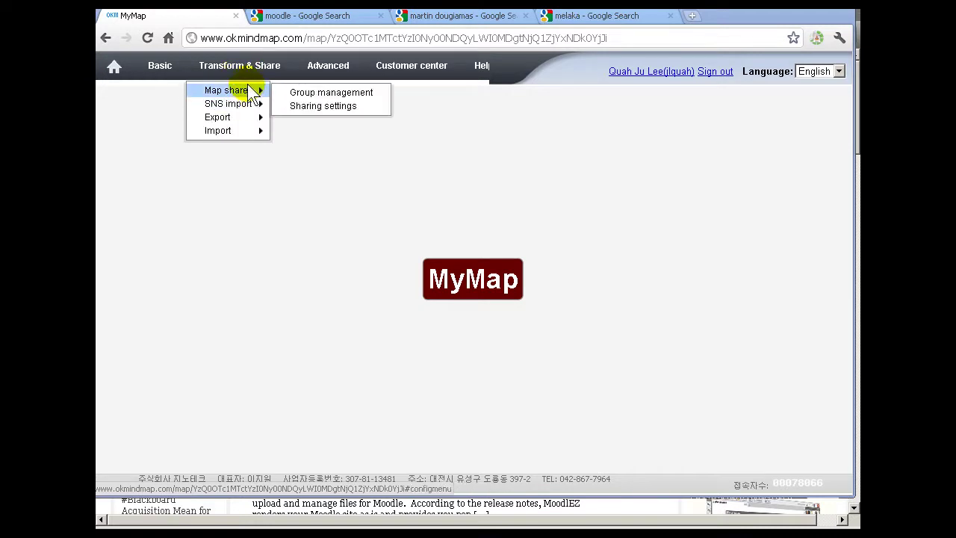
pyautogui.moveTo(250, 120)
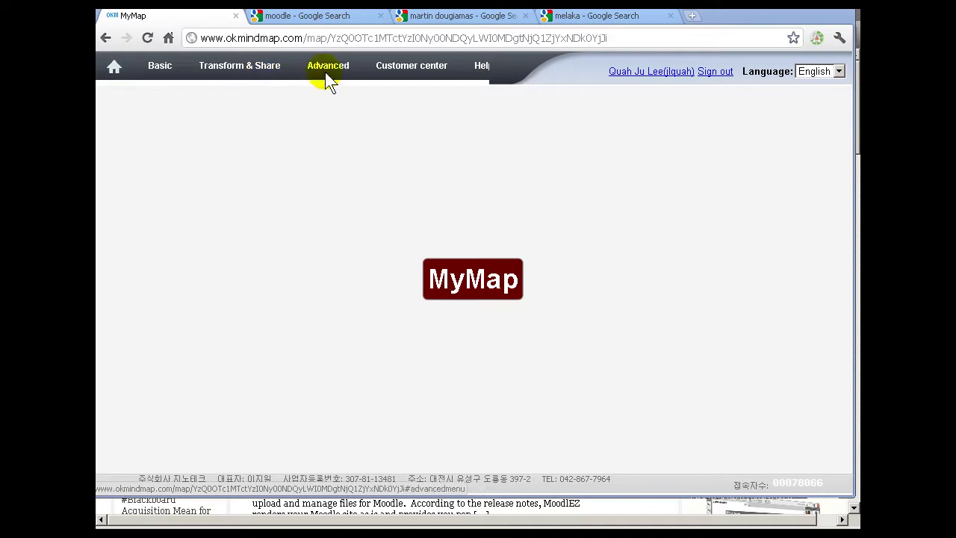
pyautogui.moveTo(328, 67)
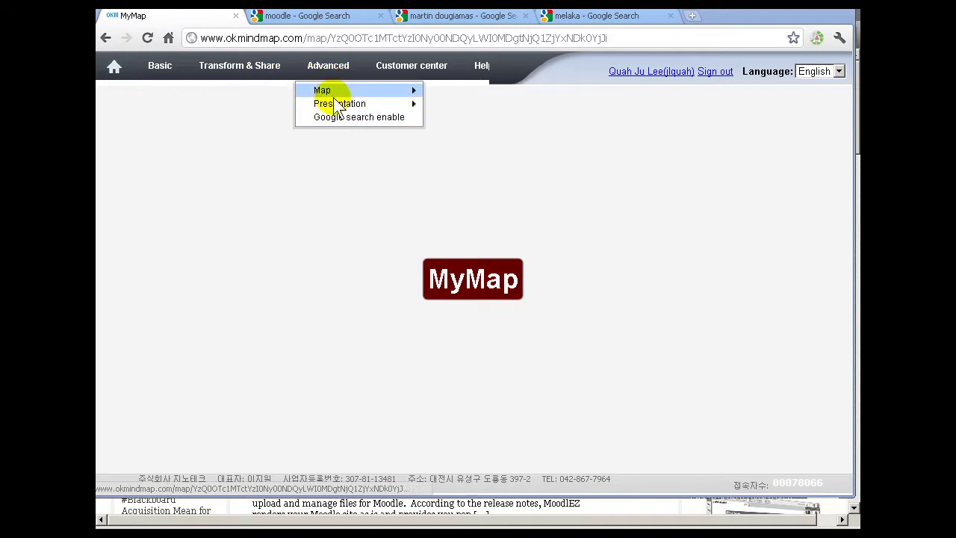
pyautogui.moveTo(400, 68)
pyautogui.click(331, 218)
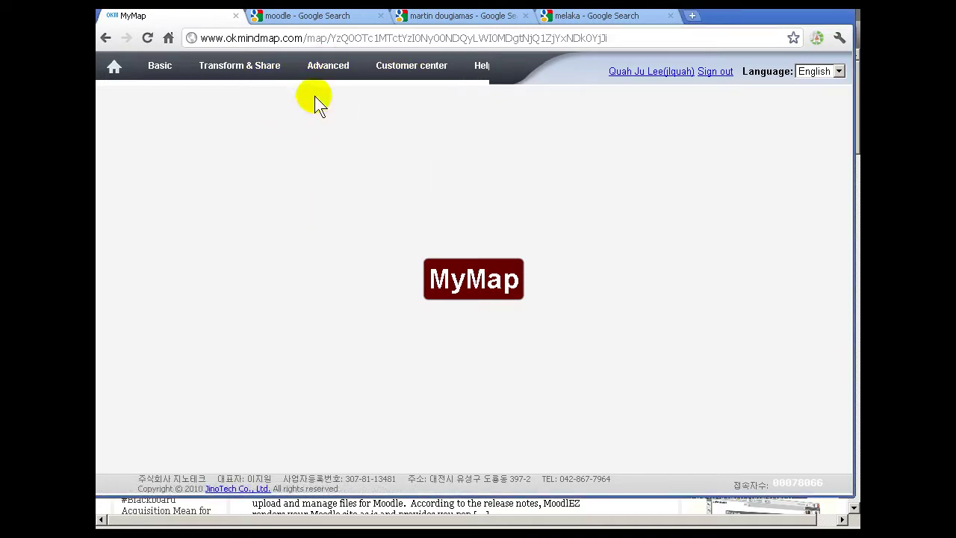
pyautogui.doubleClick(479, 284)
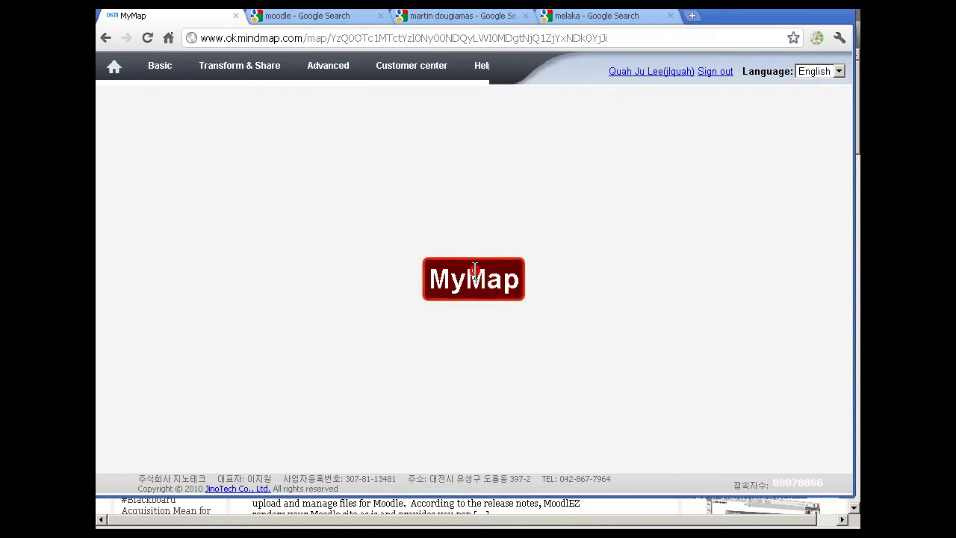
pyautogui.write('Moodle')
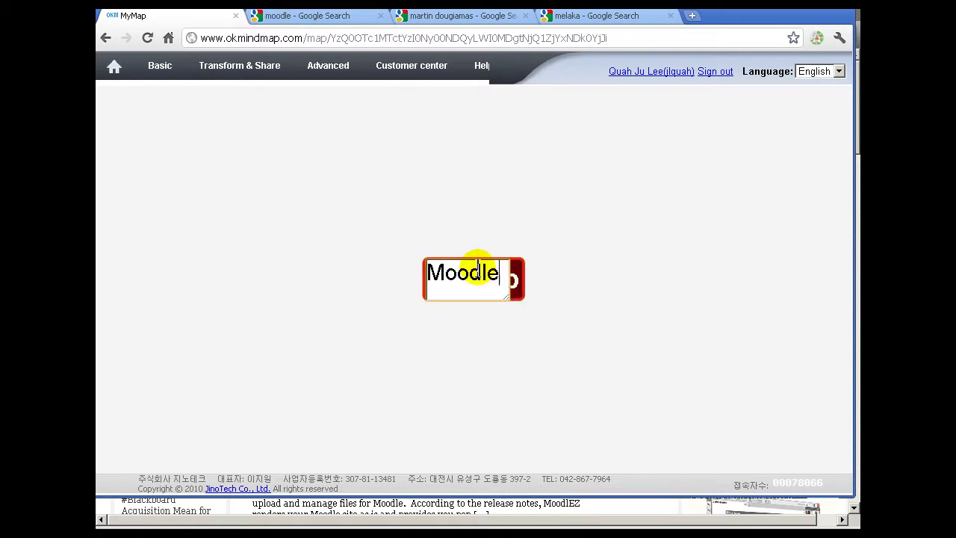
pyautogui.click(538, 208)
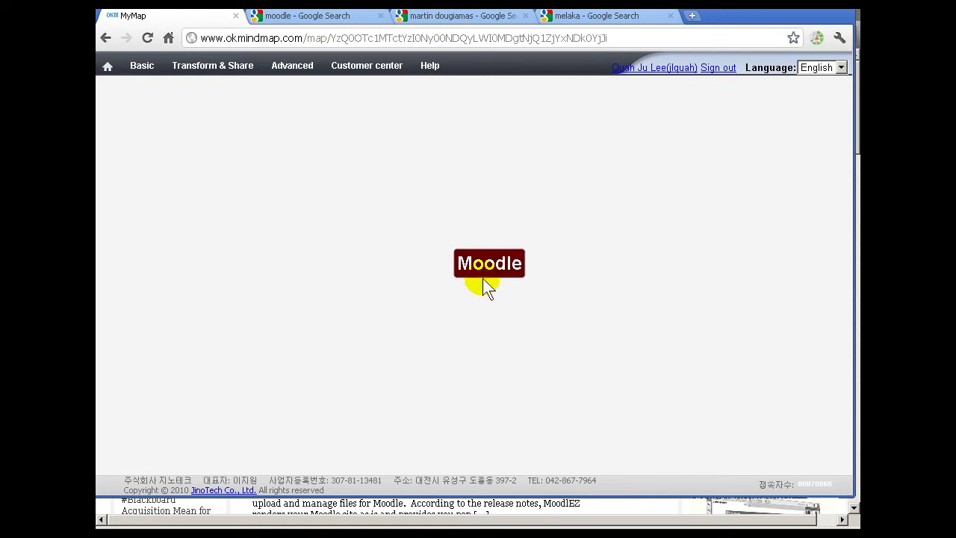
# - Add a child node named 'Logo' under Moodle
pyautogui.click(497, 274)
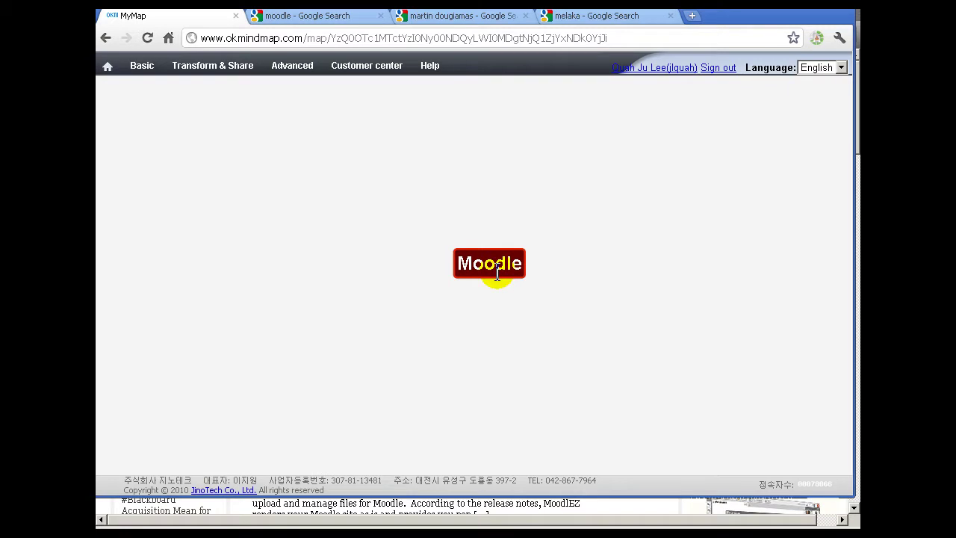
pyautogui.press('Insert')
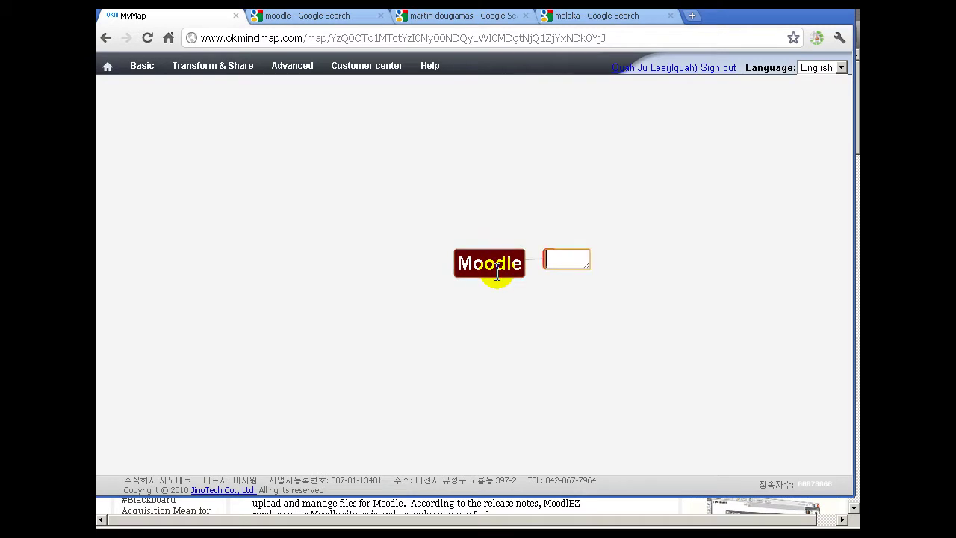
pyautogui.write('Logo')
pyautogui.press('Return')
pyautogui.click(632, 274)
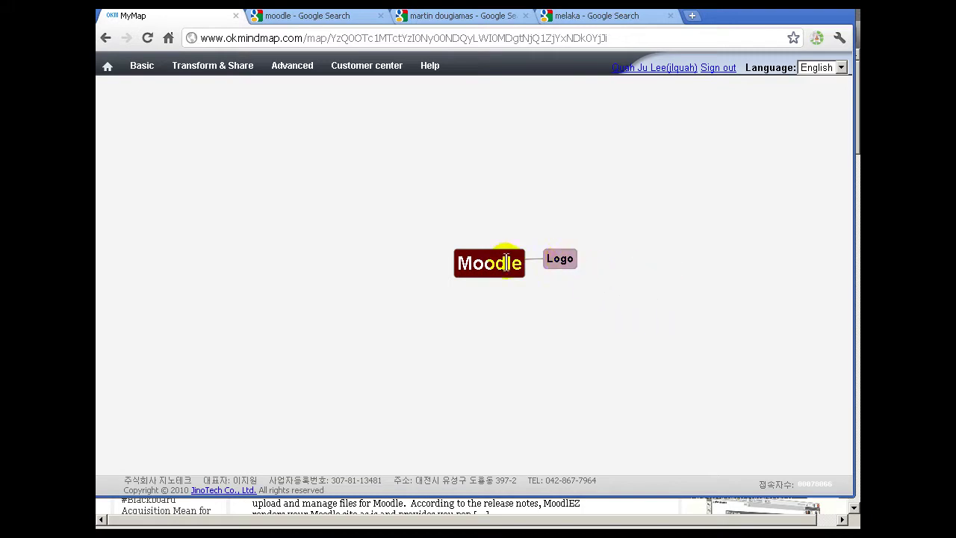
# - Open the Insert Image dialog for the Logo node from its Edit options
pyautogui.click(562, 259)
pyautogui.rightClick(563, 259)
pyautogui.click(607, 266)
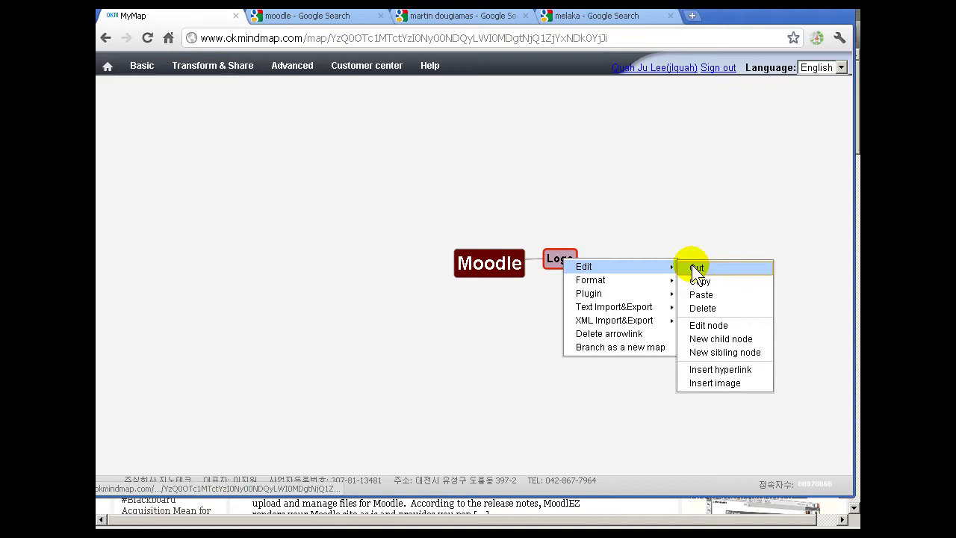
pyautogui.click(729, 381)
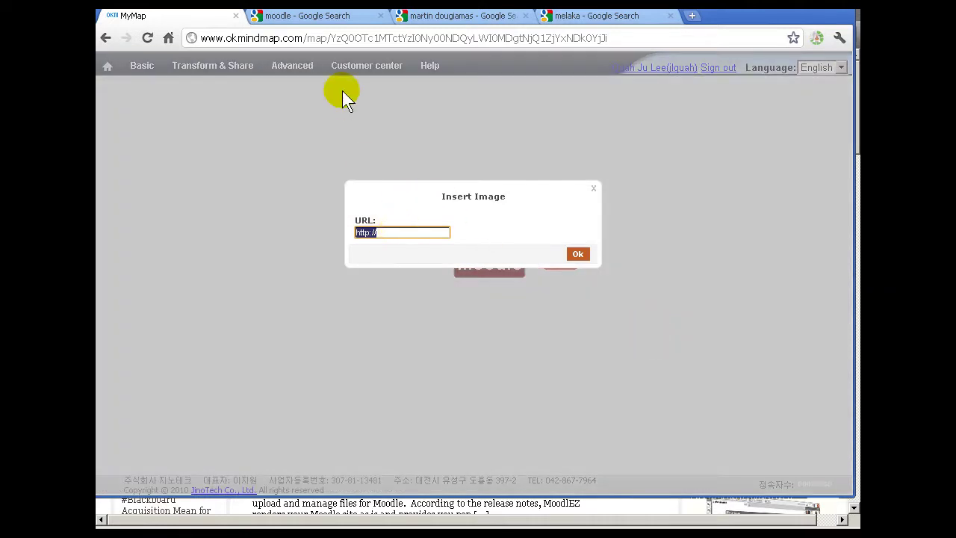
# - Copy the moodle1.gif icon's image address from Google Images and return to the mind map
pyautogui.click(335, 16)
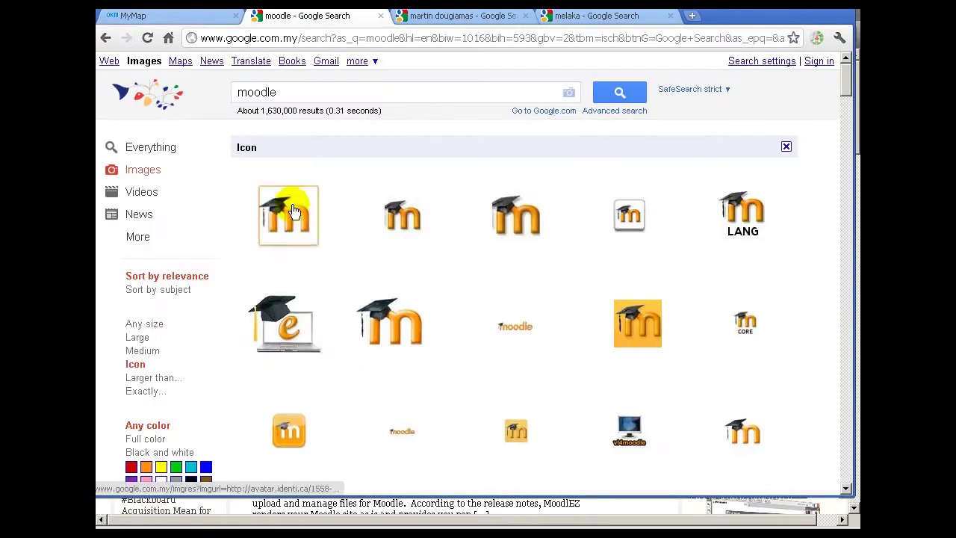
pyautogui.moveTo(407, 213)
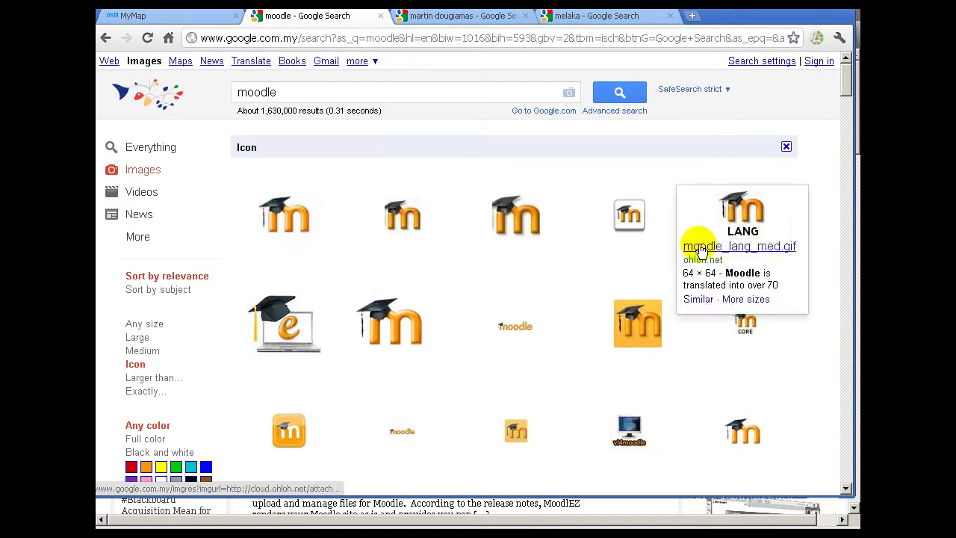
pyautogui.rightClick(390, 315)
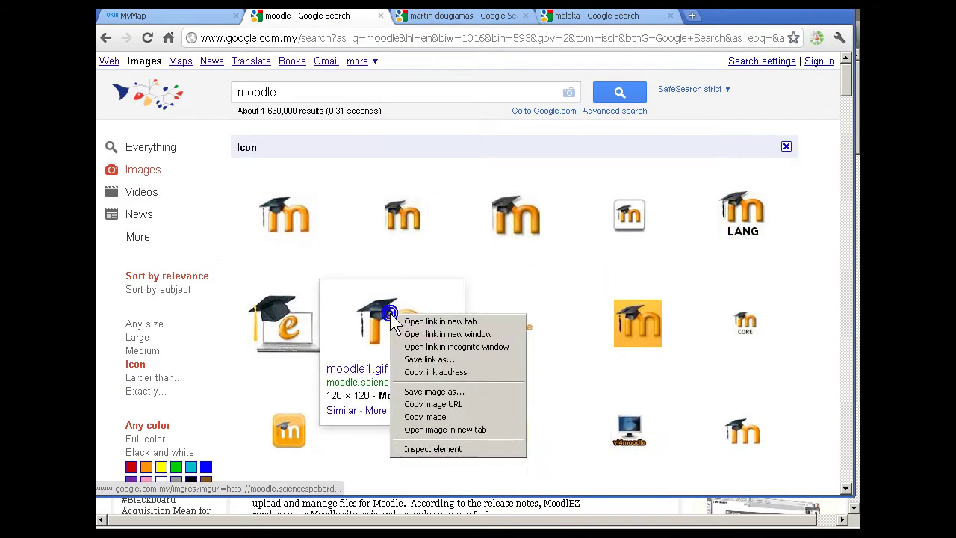
pyautogui.click(456, 405)
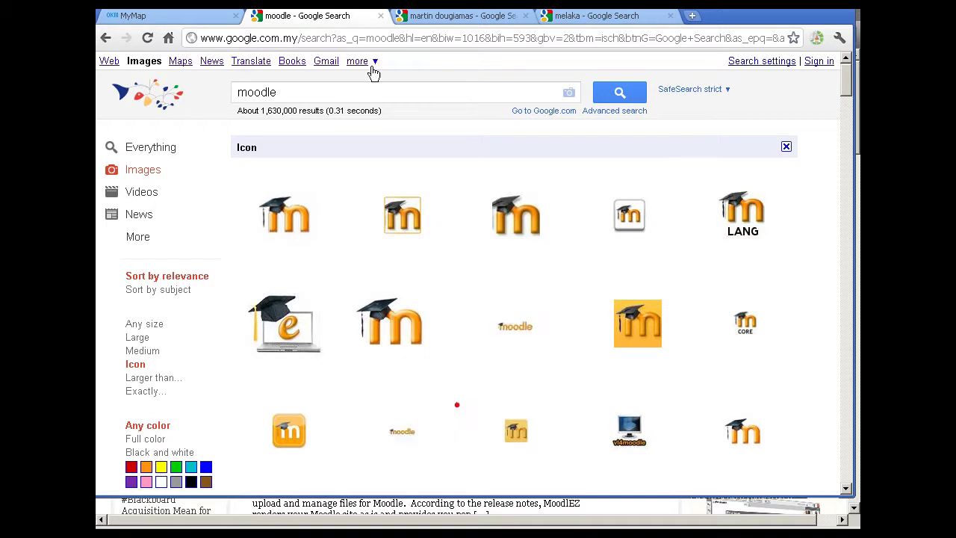
pyautogui.click(155, 15)
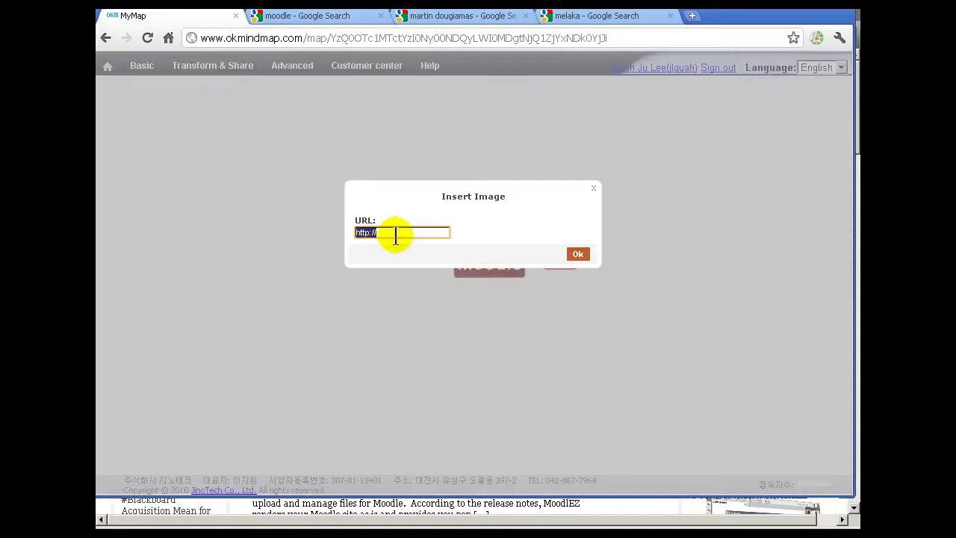
# - Insert the copied Moodle logo into the Logo node and move it upper right
pyautogui.hotkey('ctrl', 'v')
pyautogui.click(579, 253)
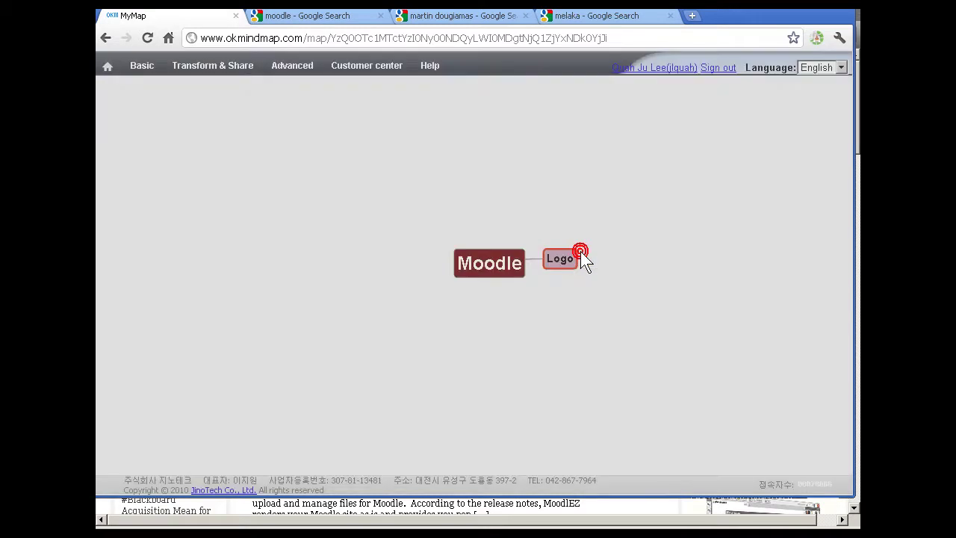
pyautogui.moveTo(608, 219); pyautogui.dragTo(605, 171)
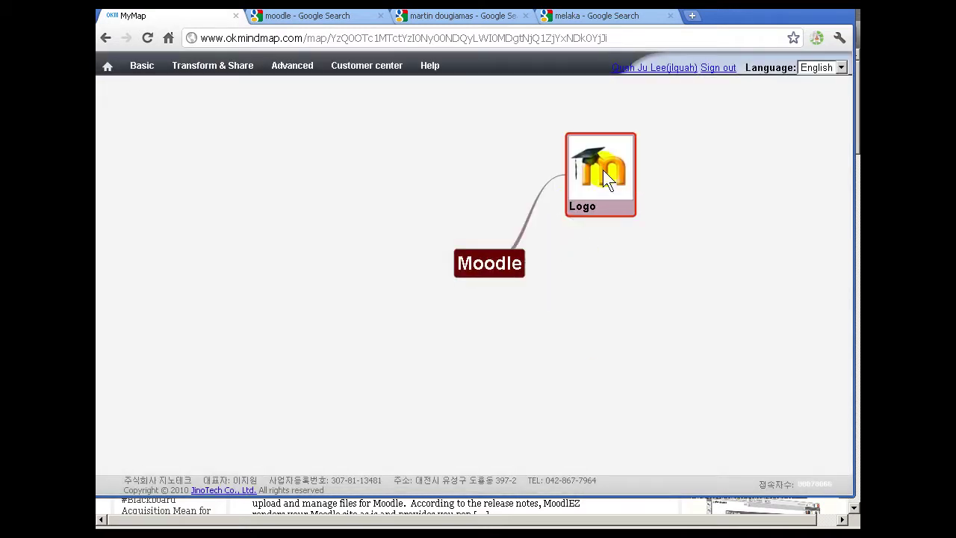
# - Add a second Moodle child node holding the person's name copied from the image search query
pyautogui.click(490, 261)
pyautogui.press('Insert')
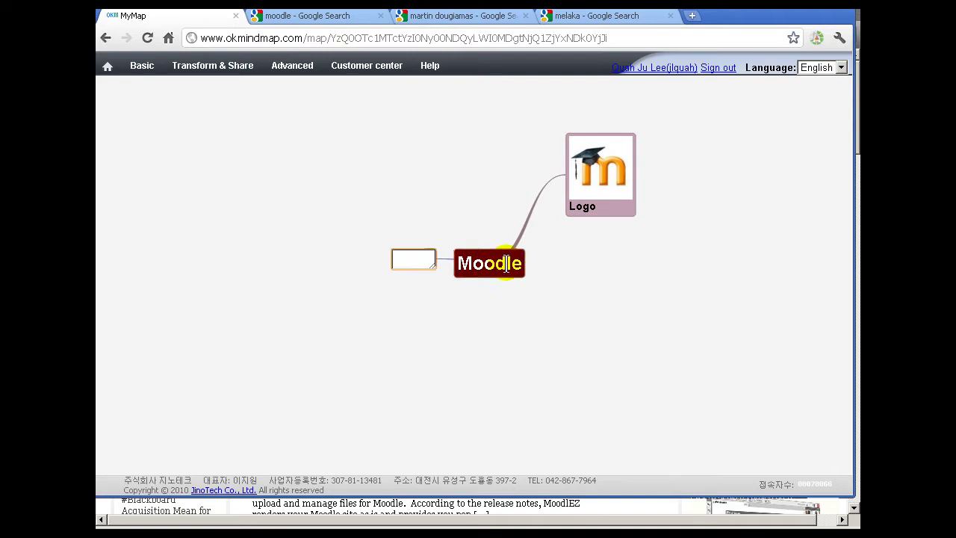
pyautogui.click(418, 260)
pyautogui.click(458, 16)
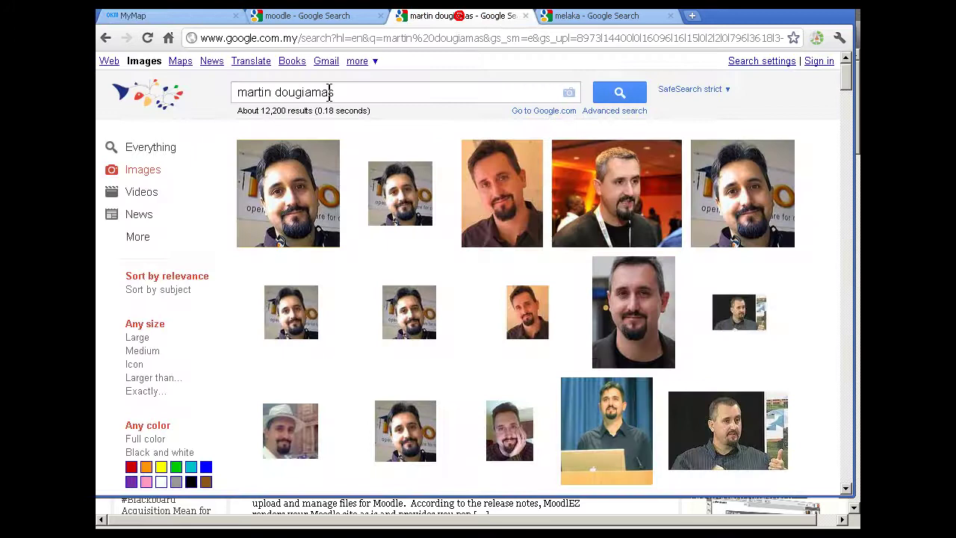
pyautogui.tripleClick(332, 93)
pyautogui.rightClick(257, 93)
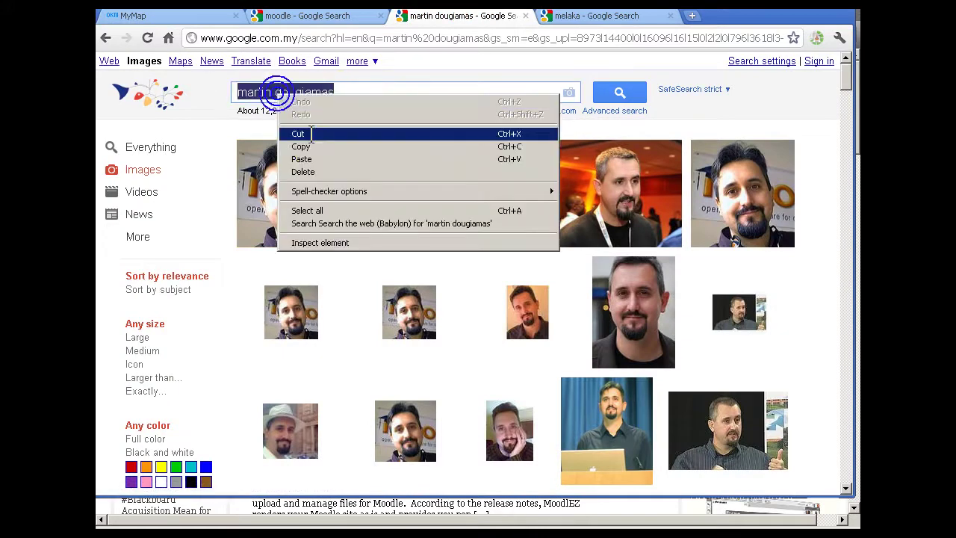
pyautogui.click(310, 144)
pyautogui.click(192, 16)
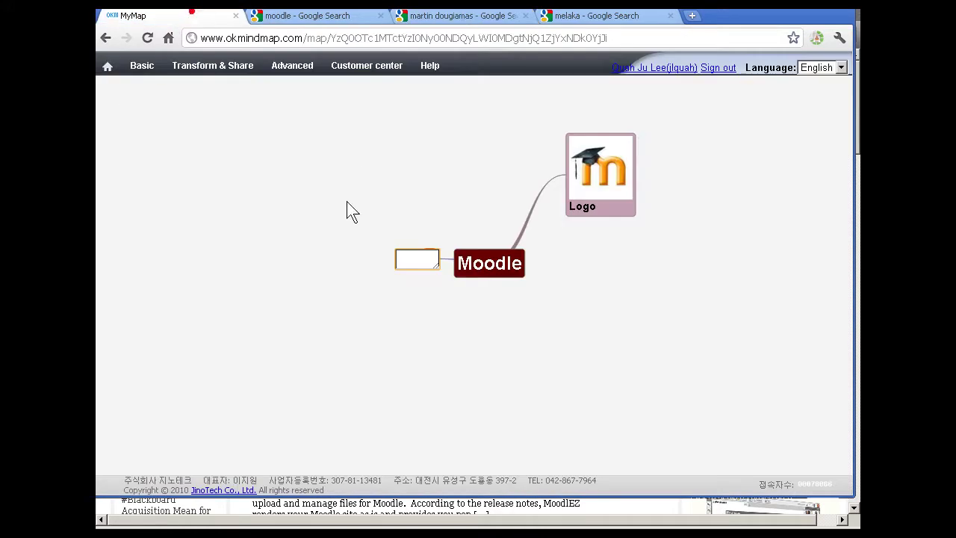
pyautogui.click(416, 259)
pyautogui.hotkey('ctrl', 'v')
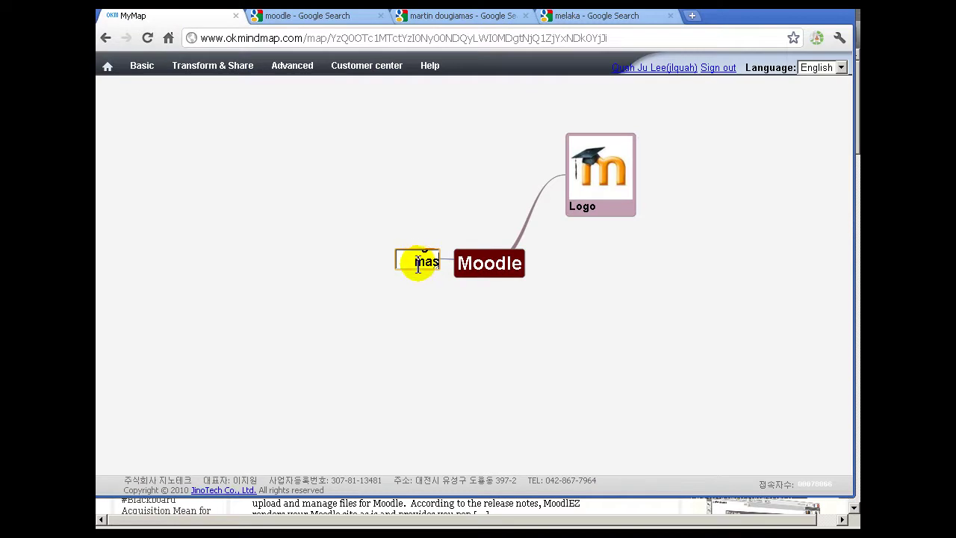
pyautogui.click(415, 203)
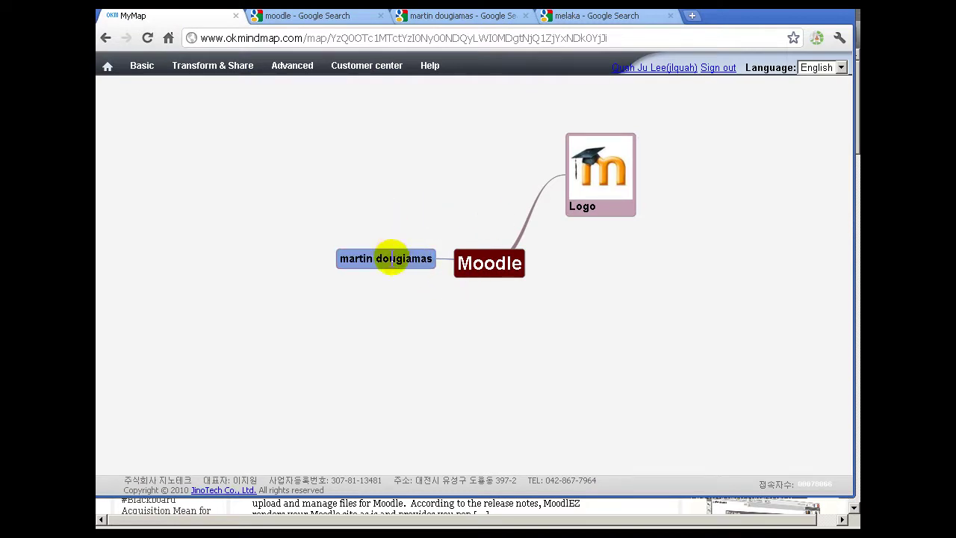
pyautogui.click(402, 258)
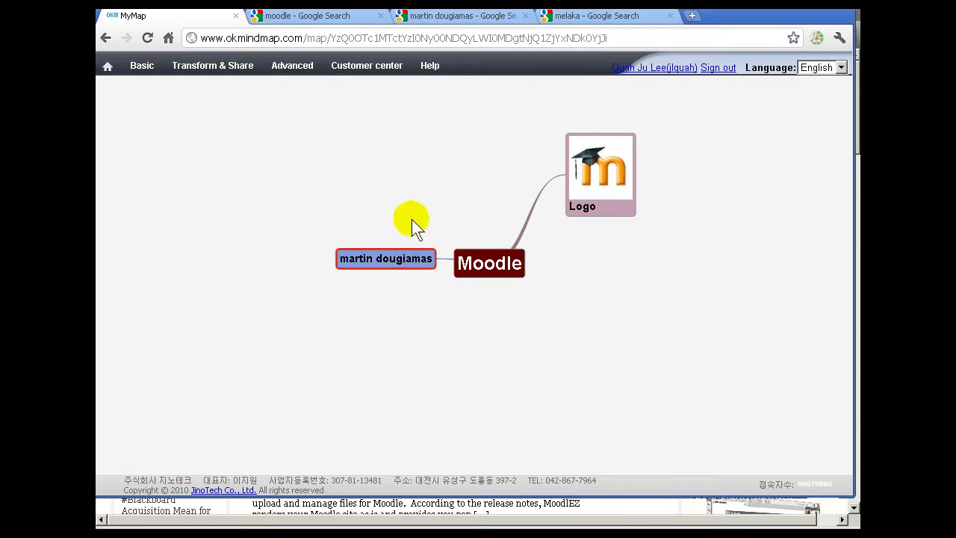
# - Attach the third portrait photo from the Plugin > Mashup image search to the name node
pyautogui.rightClick(410, 261)
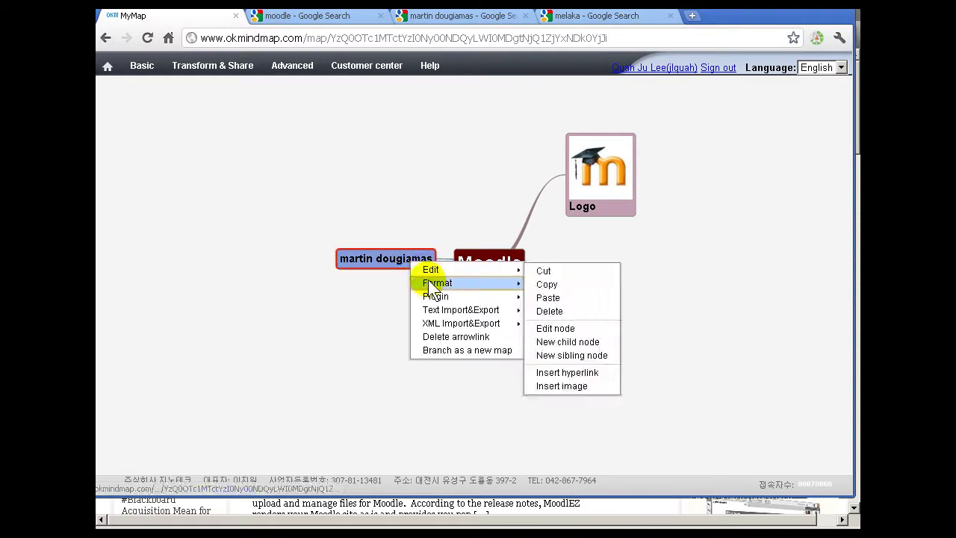
pyautogui.moveTo(441, 298)
pyautogui.click(569, 297)
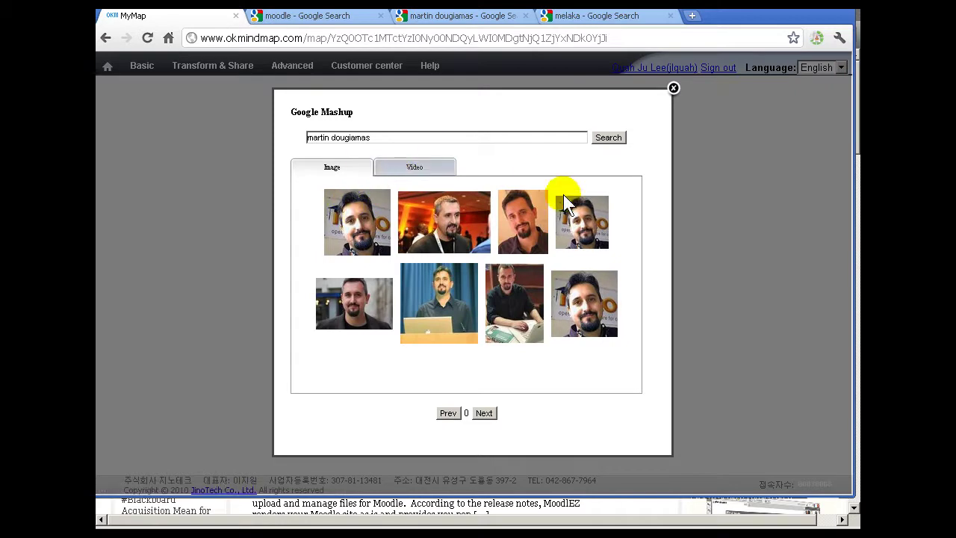
pyautogui.click(520, 219)
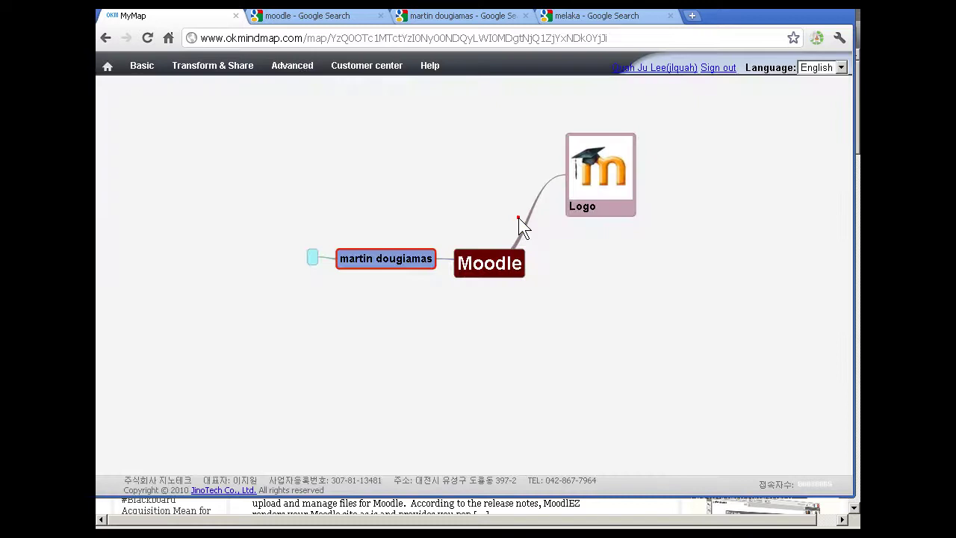
pyautogui.click(315, 258)
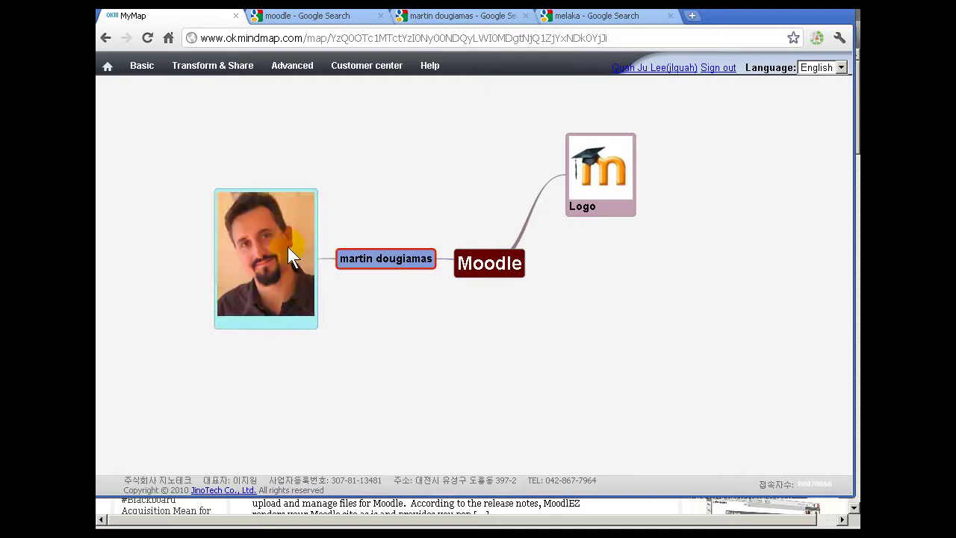
# - Move the portrait photo up and left of its name node and unfold it again
pyautogui.moveTo(291, 254); pyautogui.dragTo(273, 202)
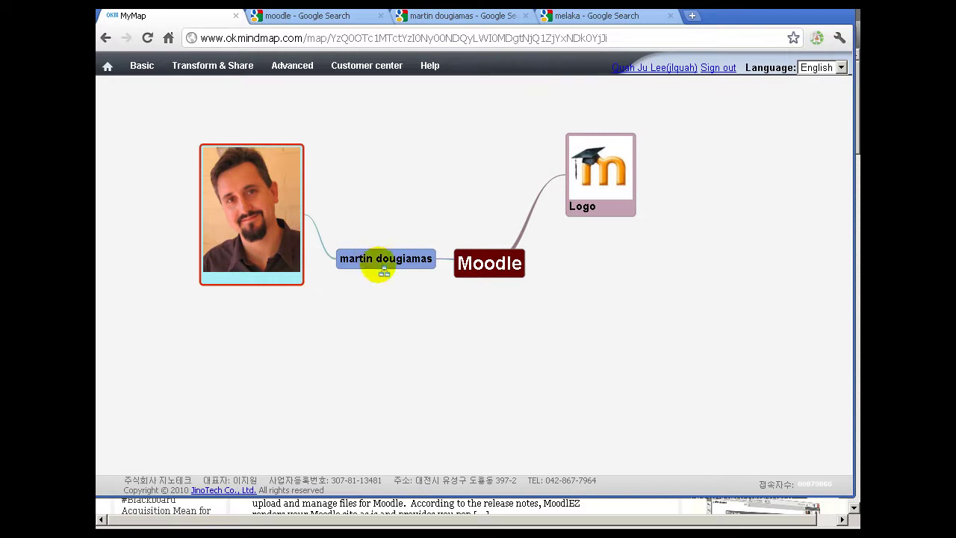
pyautogui.click(379, 263)
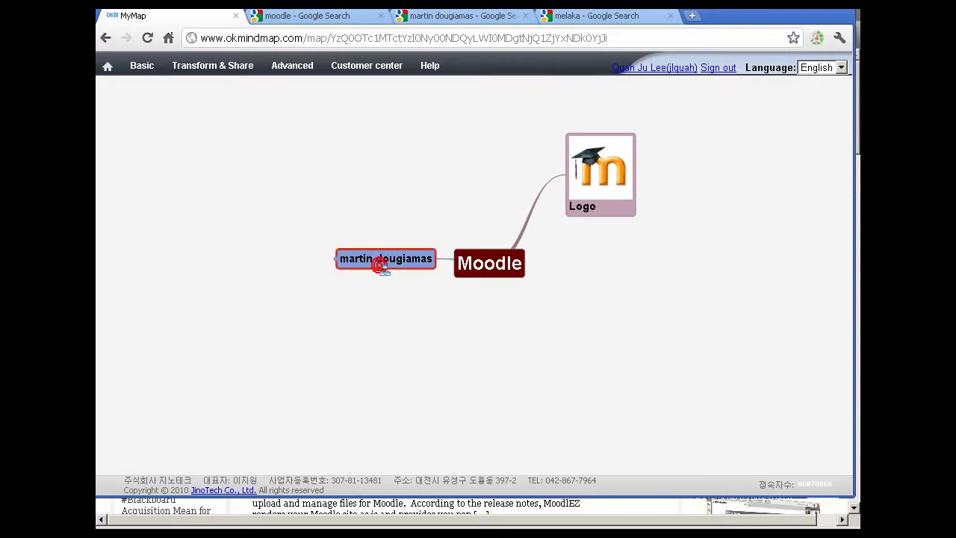
pyautogui.doubleClick(338, 261)
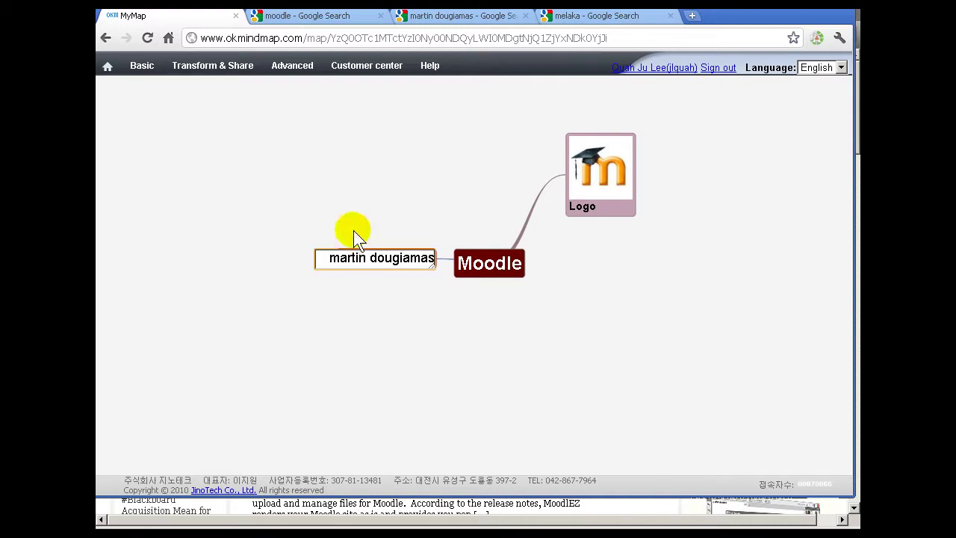
pyautogui.click(354, 229)
pyautogui.click(362, 260)
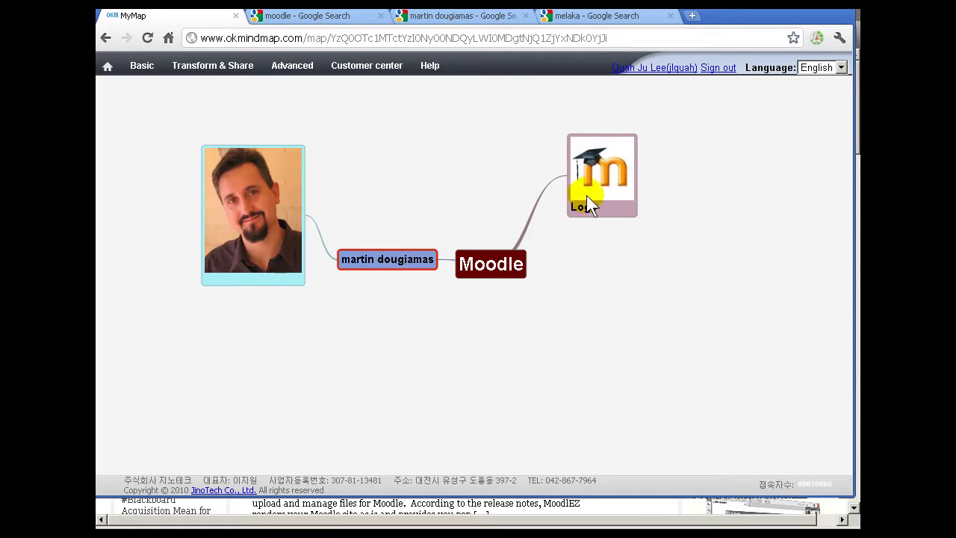
pyautogui.click(481, 260)
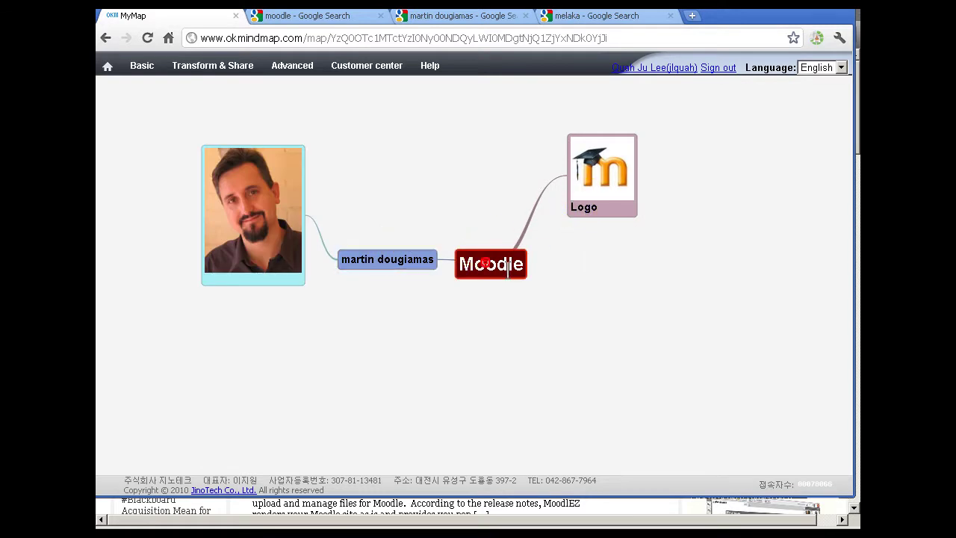
pyautogui.click(447, 203)
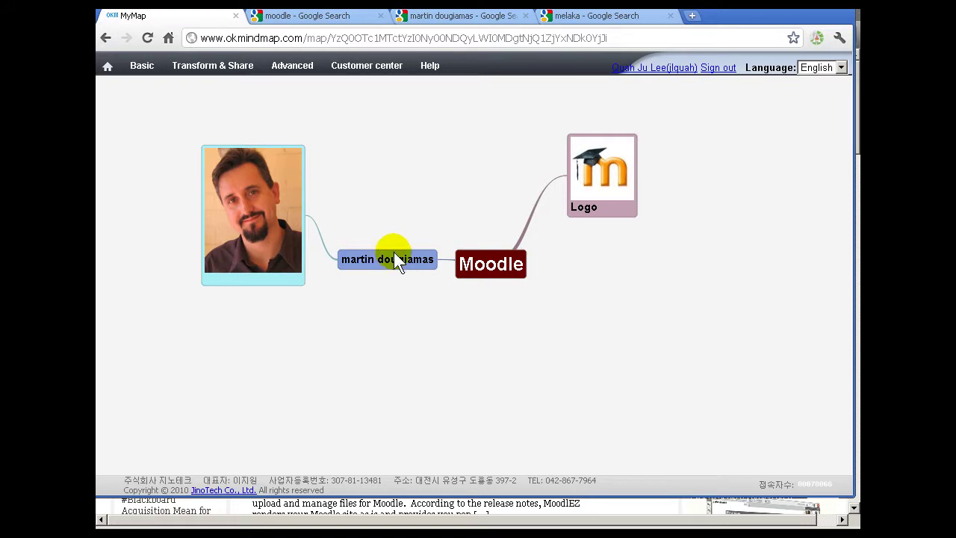
# - Add a 'Melaka' child node under Moodle and bring up its Plugin menu
pyautogui.click(487, 258)
pyautogui.click(497, 264)
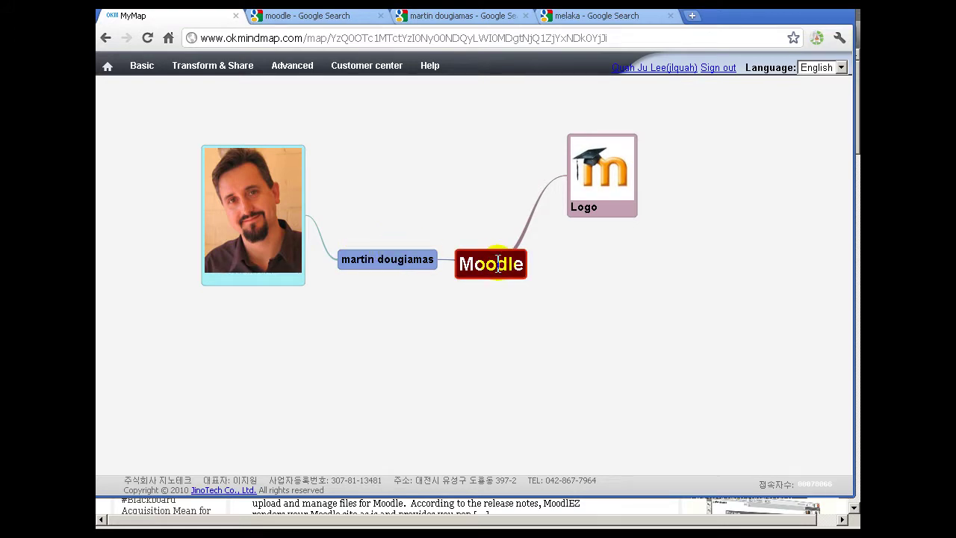
pyautogui.press('Insert')
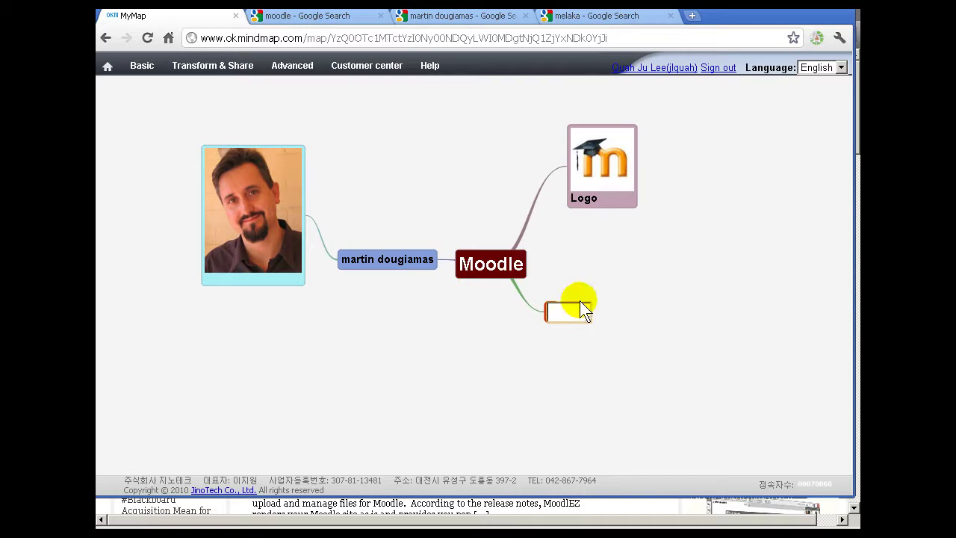
pyautogui.write('Melaka')
pyautogui.click(606, 272)
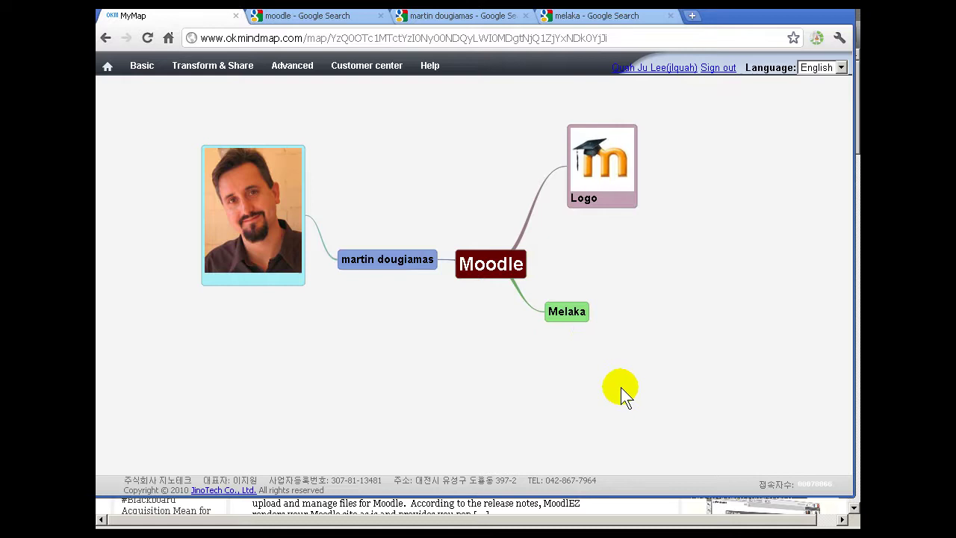
pyautogui.rightClick(581, 313)
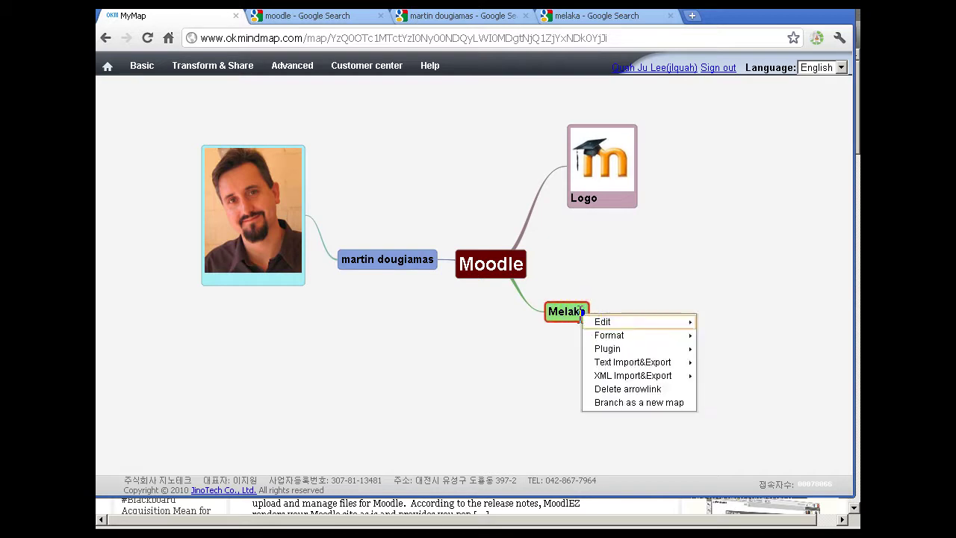
pyautogui.moveTo(637, 348)
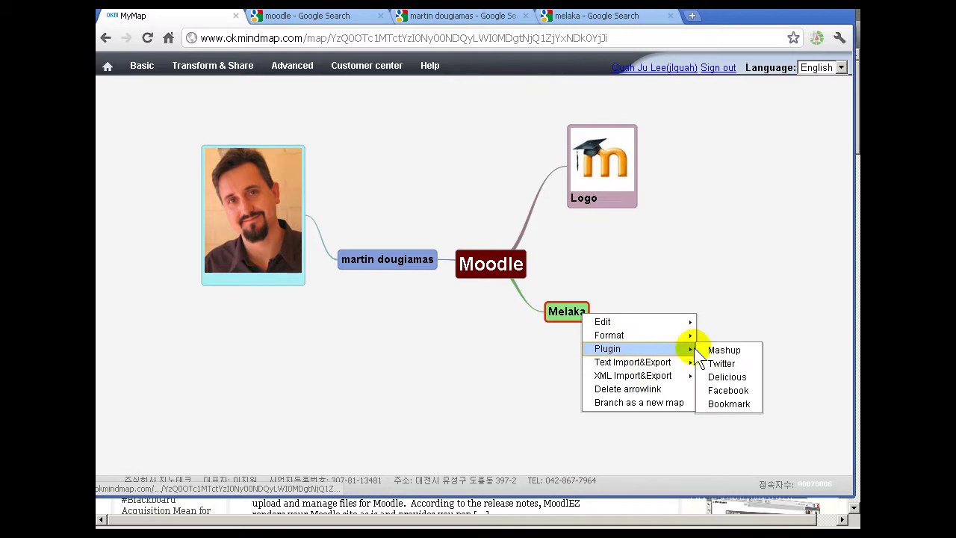
# - Embed the first Melaka video from the Mashup video search beside the Melaka node
pyautogui.click(712, 350)
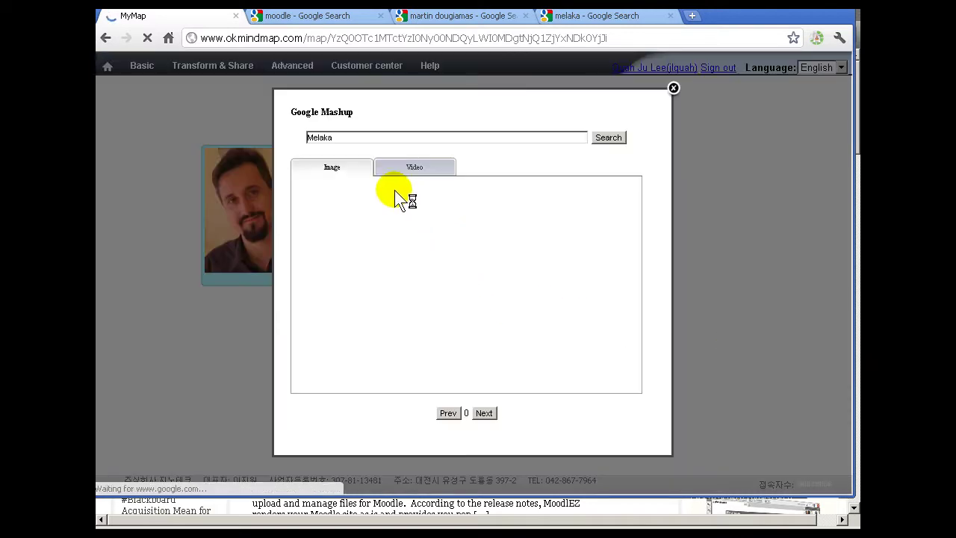
pyautogui.click(413, 174)
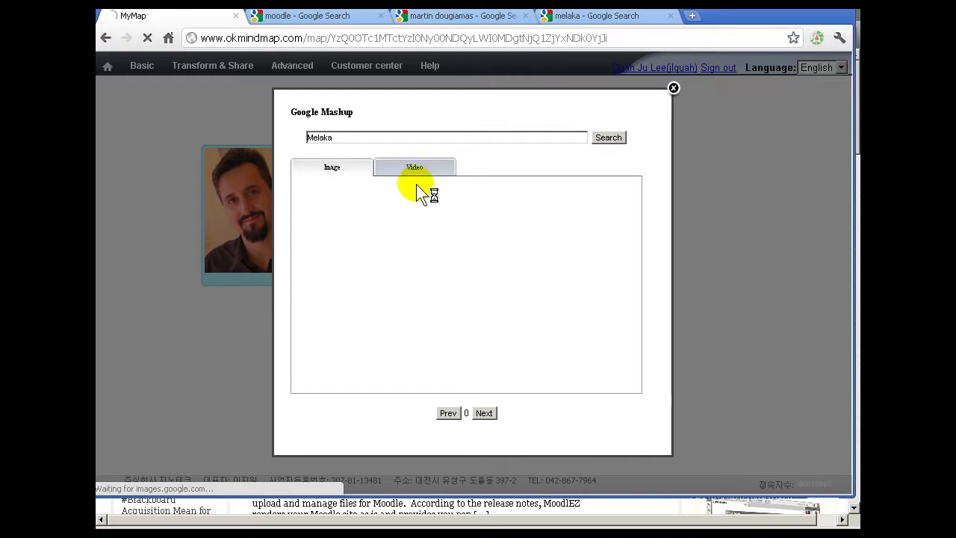
pyautogui.click(416, 174)
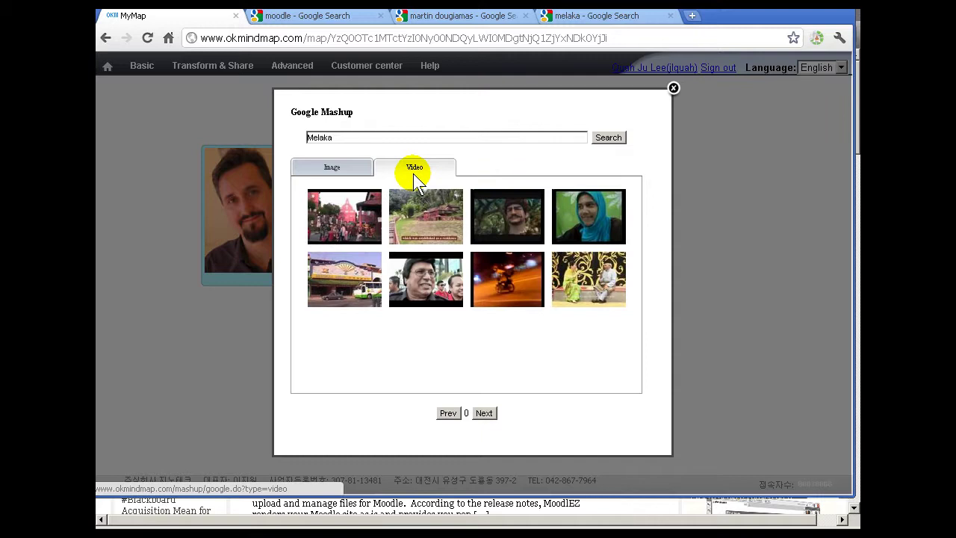
pyautogui.click(357, 215)
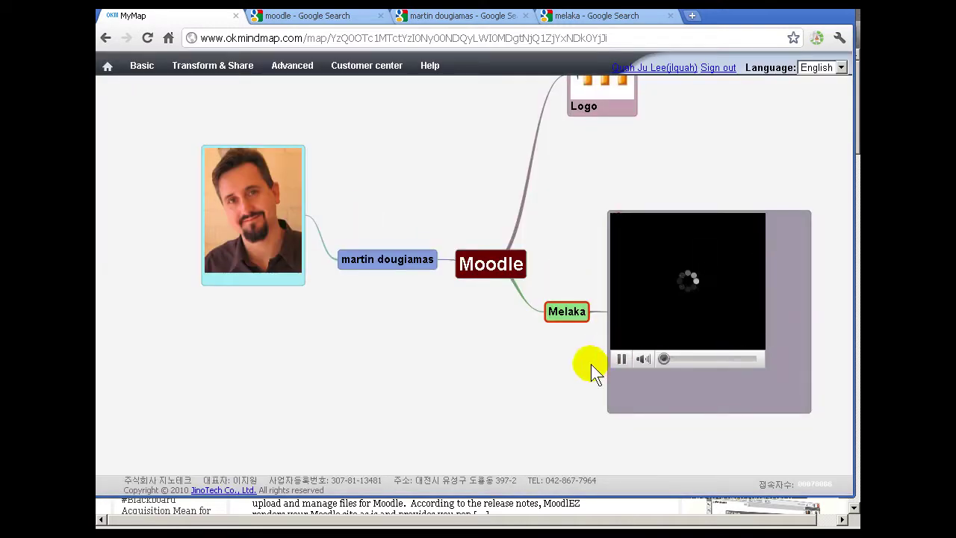
pyautogui.click(713, 180)
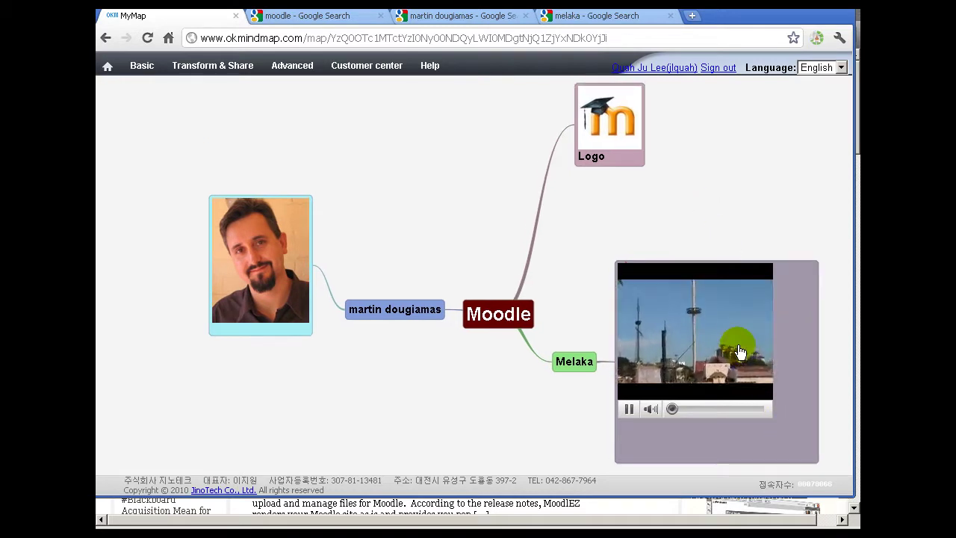
pyautogui.scroll(2, 738, 345)
pyautogui.moveTo(765, 342); pyautogui.dragTo(476, 214)
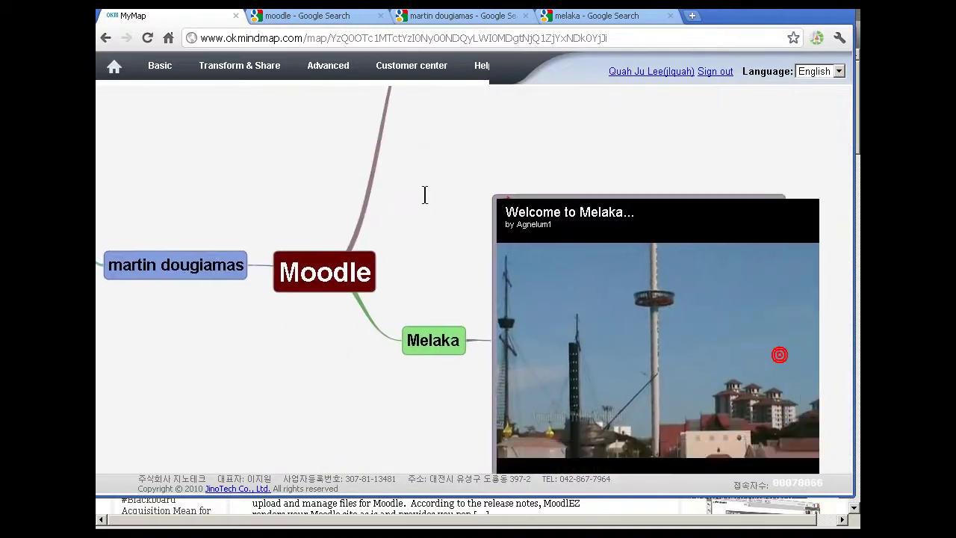
pyautogui.scroll(-1, 534, 183)
pyautogui.moveTo(412, 215); pyautogui.dragTo(594, 274)
pyautogui.moveTo(574, 236); pyautogui.dragTo(602, 273)
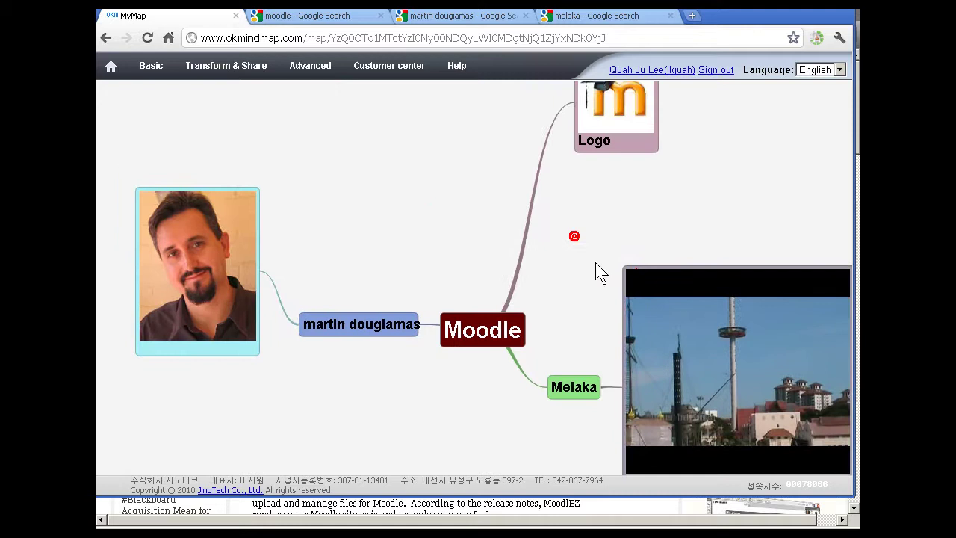
pyautogui.moveTo(605, 229); pyautogui.dragTo(626, 262)
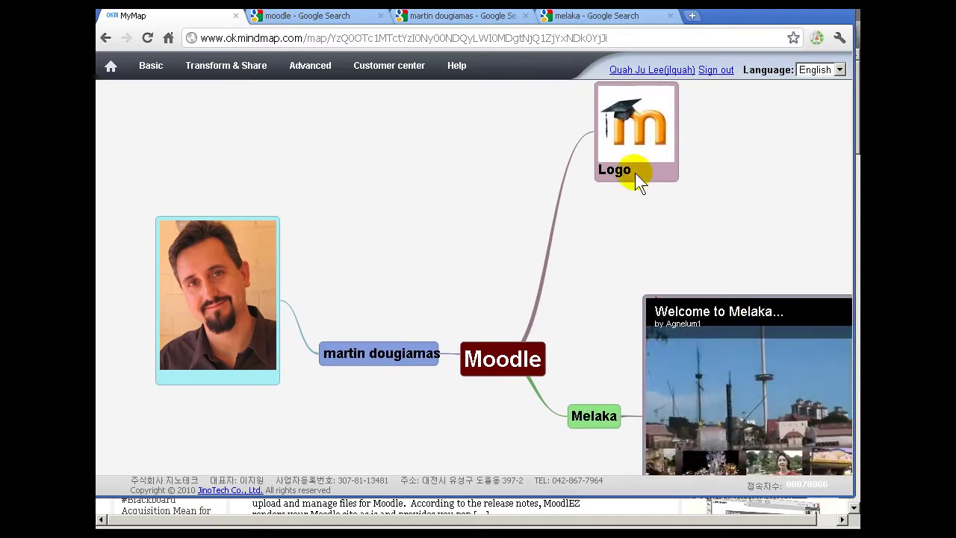
pyautogui.moveTo(770, 252); pyautogui.dragTo(770, 226)
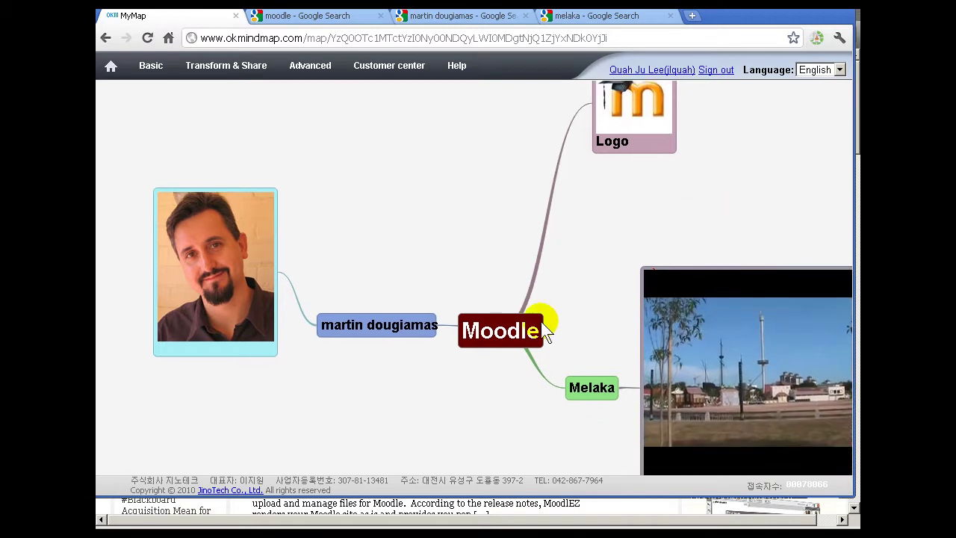
pyautogui.click(499, 332)
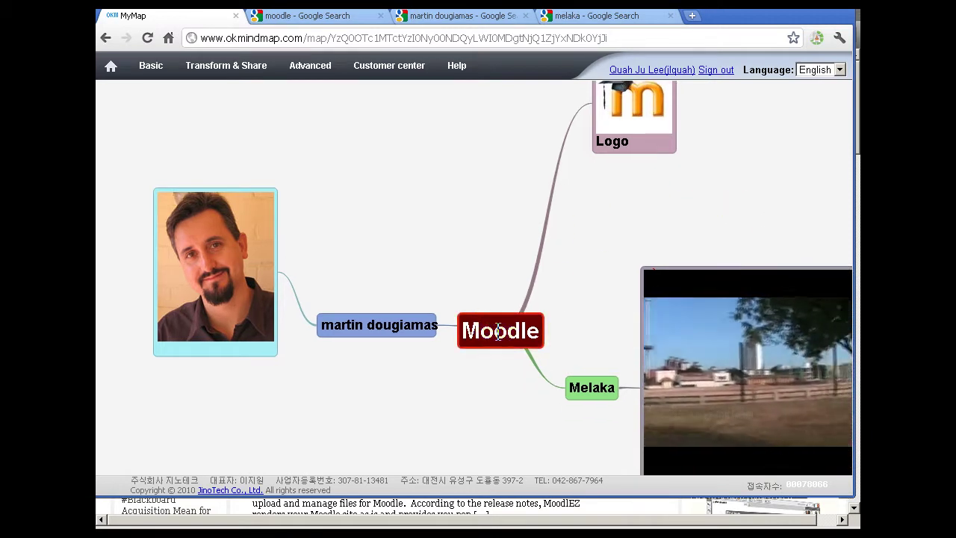
# - Add a 'Twitter' child node under Moodle, pausing the Melaka video, and recentre the map
pyautogui.rightClick(499, 332)
pyautogui.moveTo(540, 341)
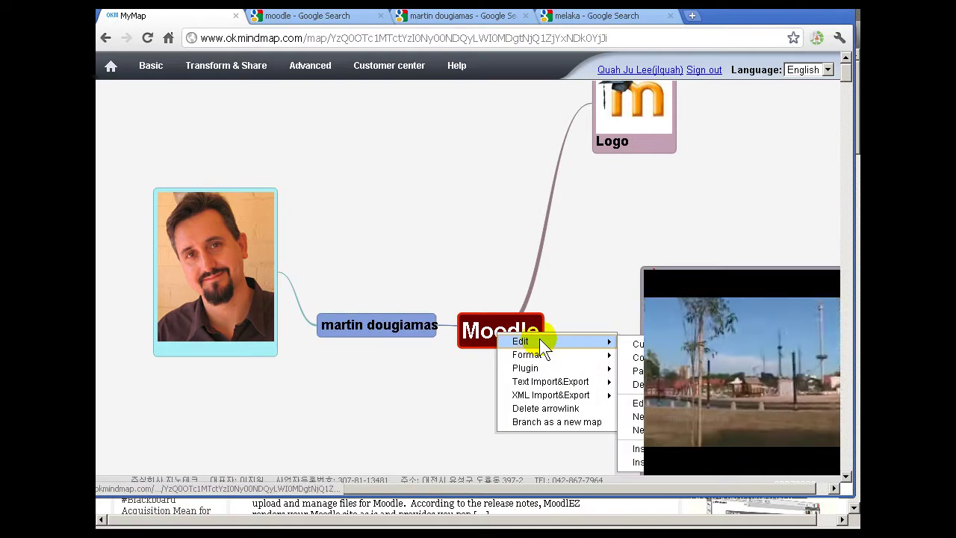
pyautogui.click(632, 277)
pyautogui.moveTo(632, 277); pyautogui.dragTo(535, 239)
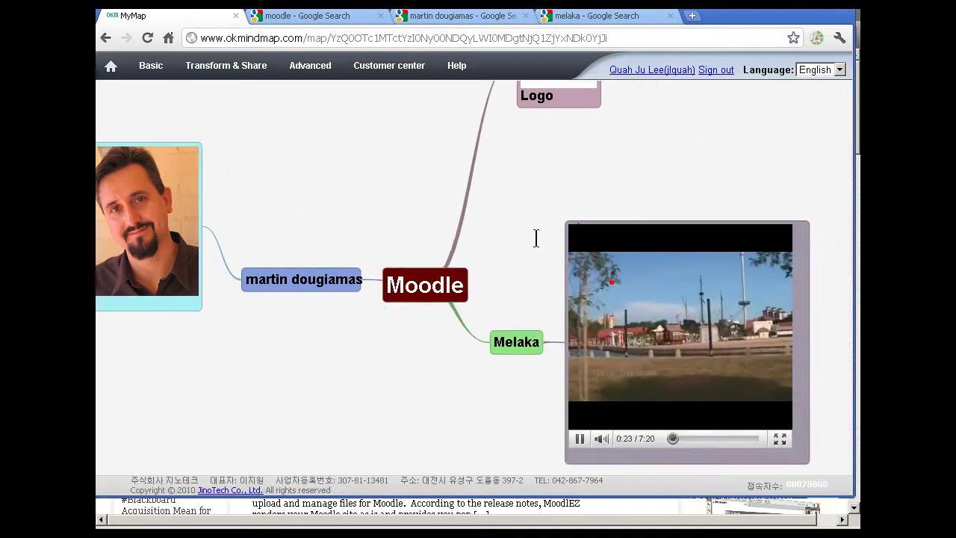
pyautogui.click(417, 283)
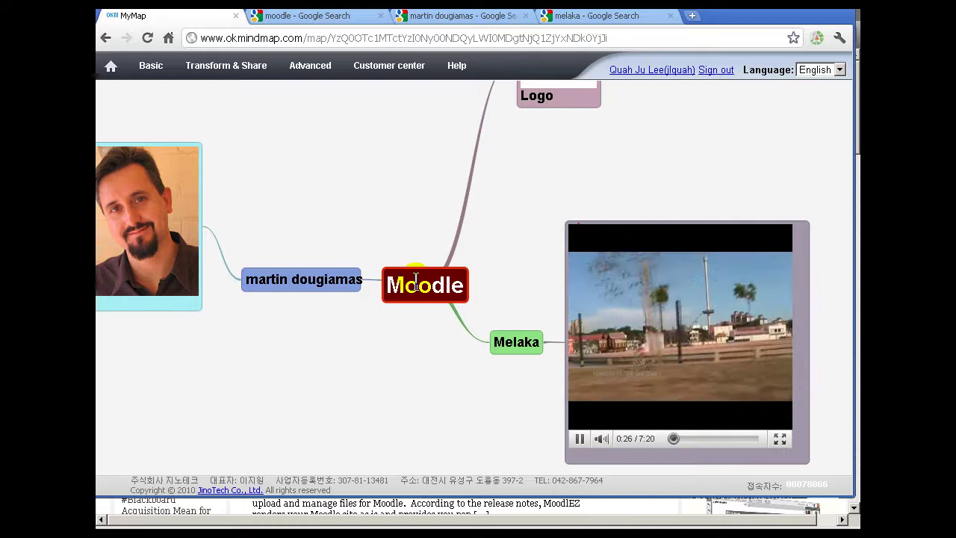
pyautogui.press('Insert')
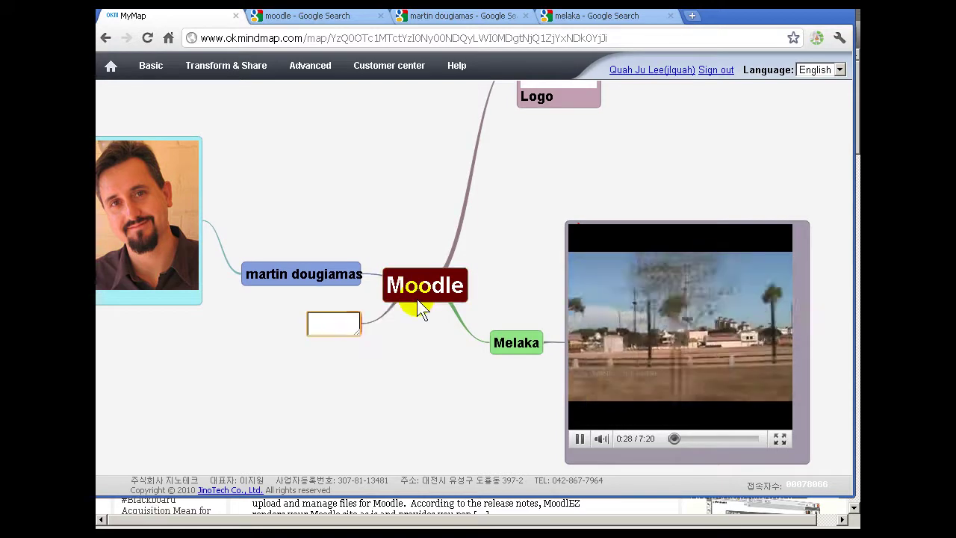
pyautogui.write('Tw')
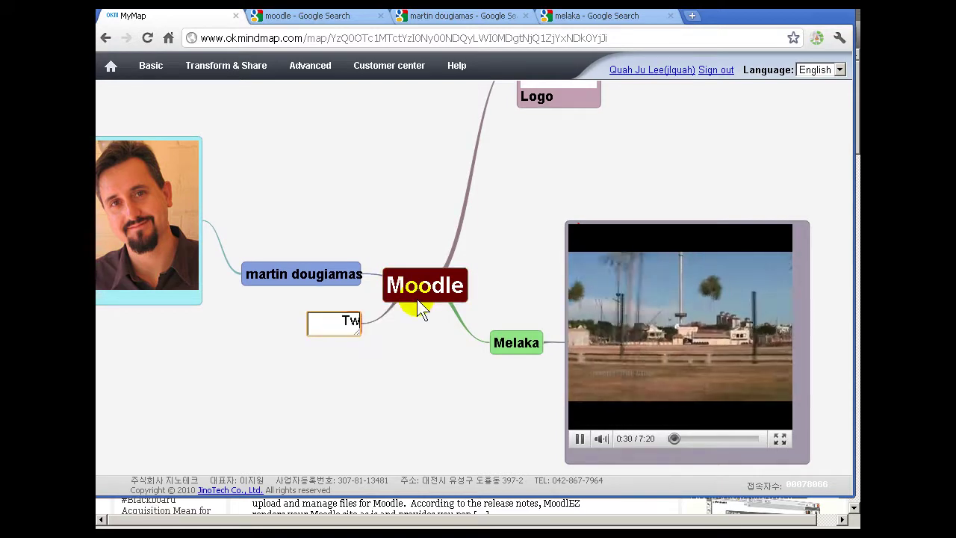
pyautogui.write('itter')
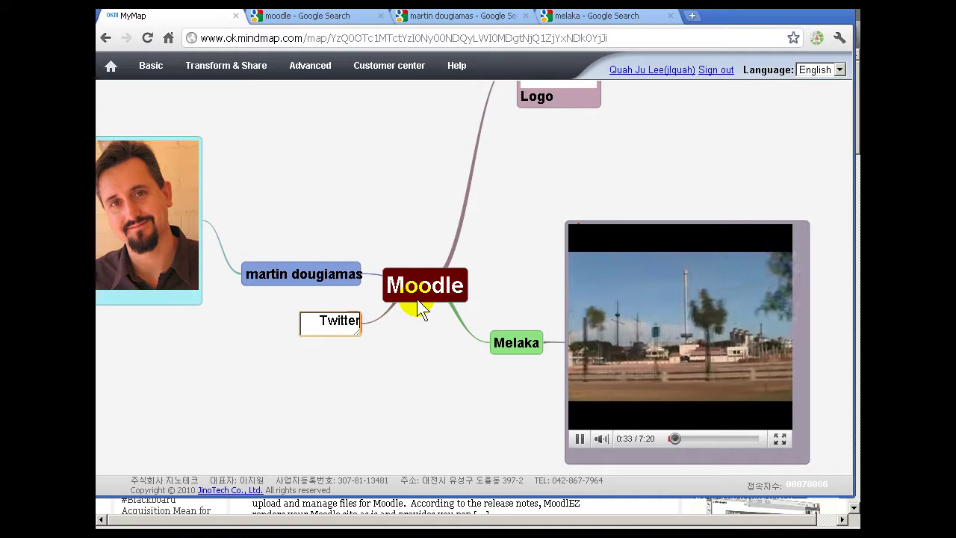
pyautogui.click(580, 438)
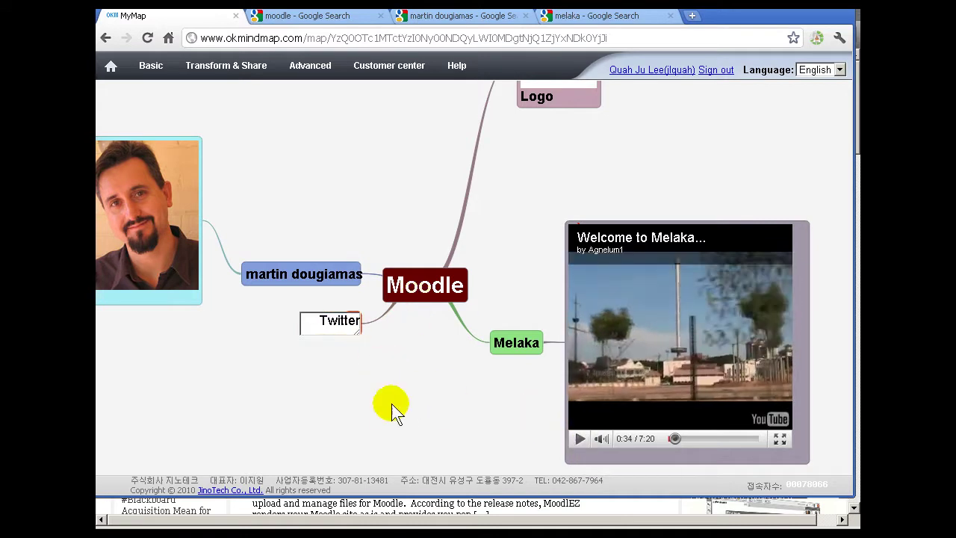
pyautogui.moveTo(394, 413); pyautogui.dragTo(429, 341)
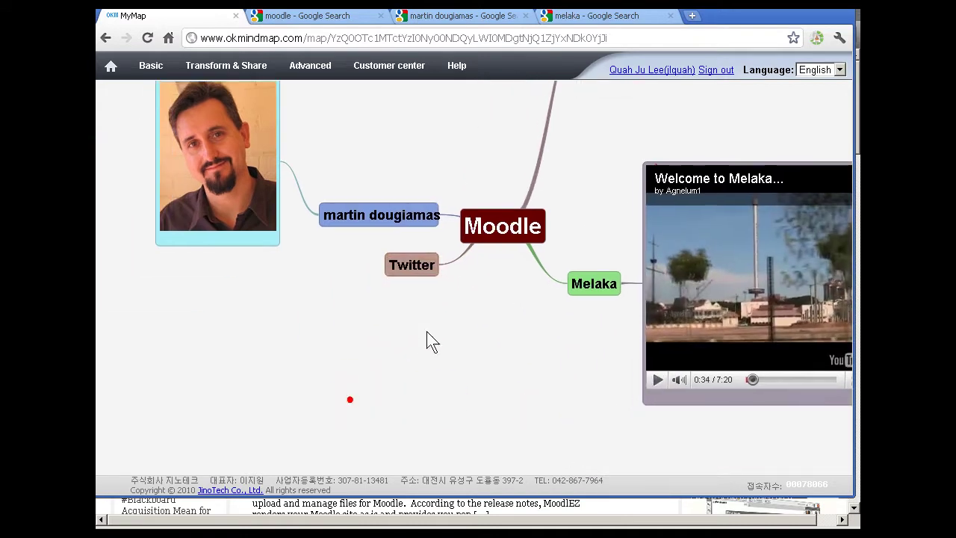
# - Import the Twitter timeline into the Twitter node with a tweet limit of 2
pyautogui.rightClick(410, 259)
pyautogui.moveTo(467, 294)
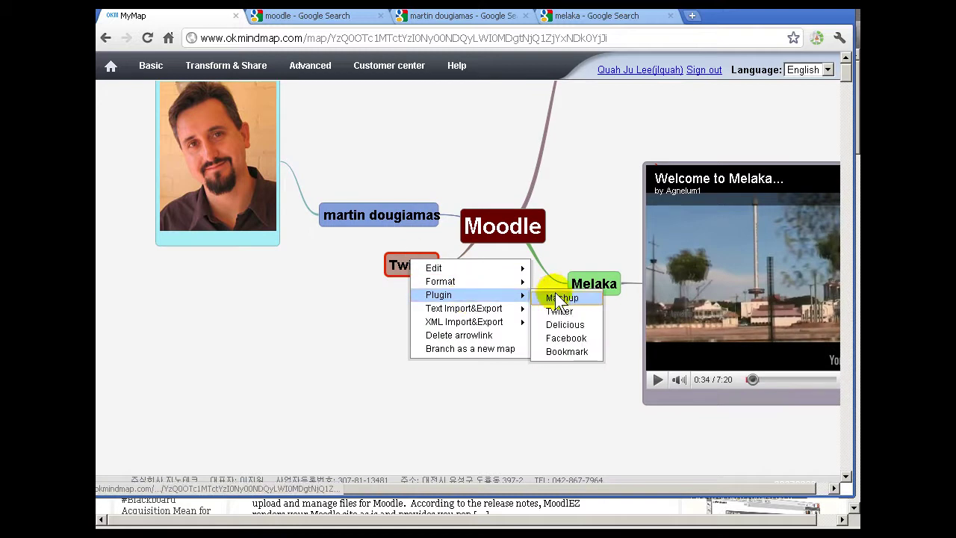
pyautogui.click(557, 311)
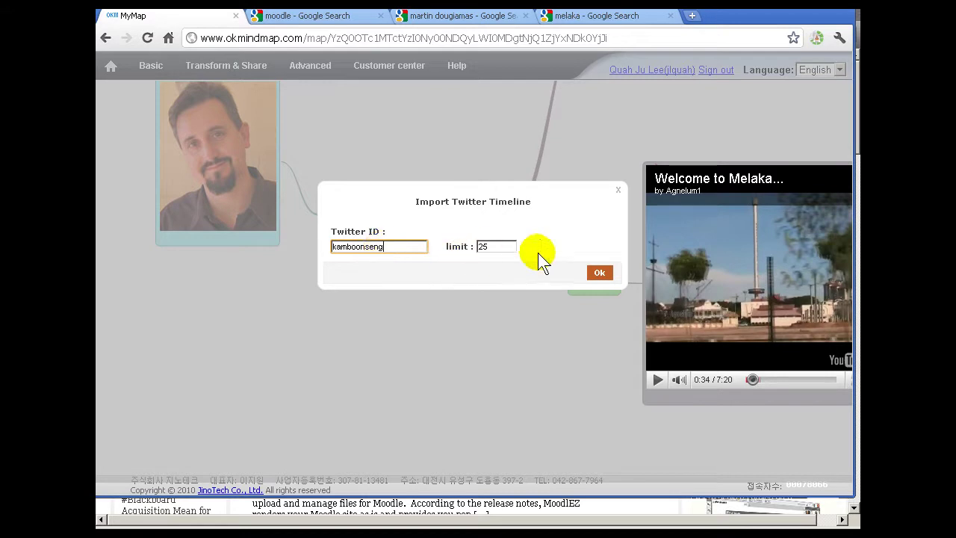
pyautogui.doubleClick(487, 246)
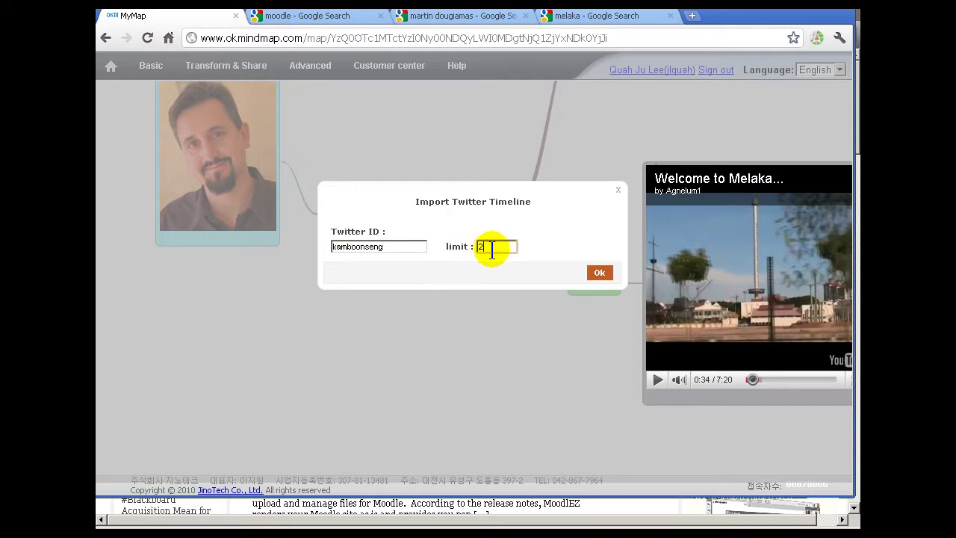
pyautogui.click(601, 272)
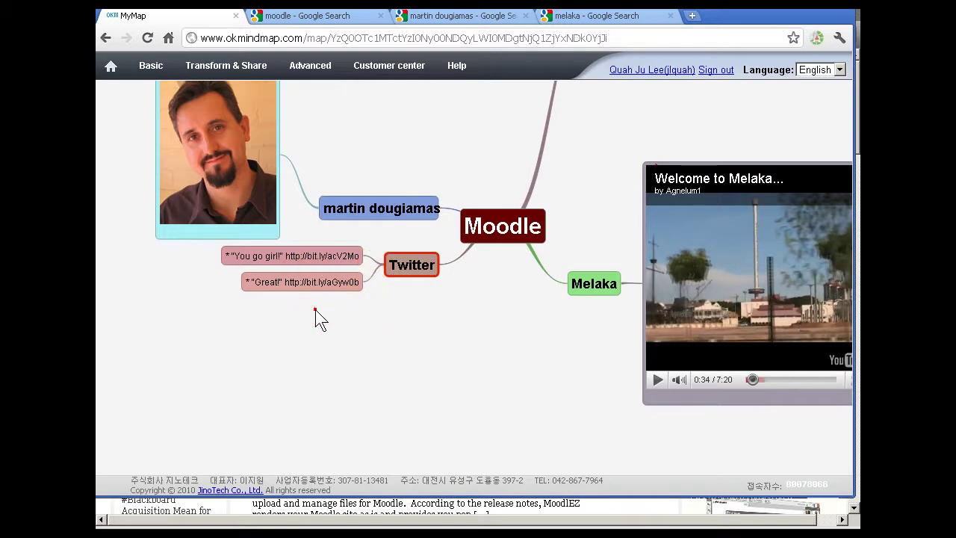
pyautogui.moveTo(313, 320); pyautogui.dragTo(327, 351)
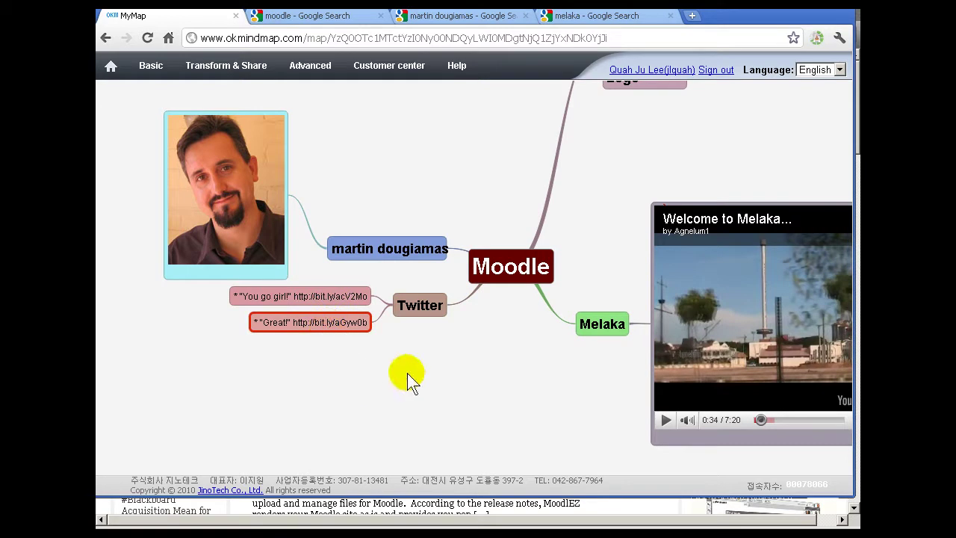
pyautogui.scroll(2, 516, 381)
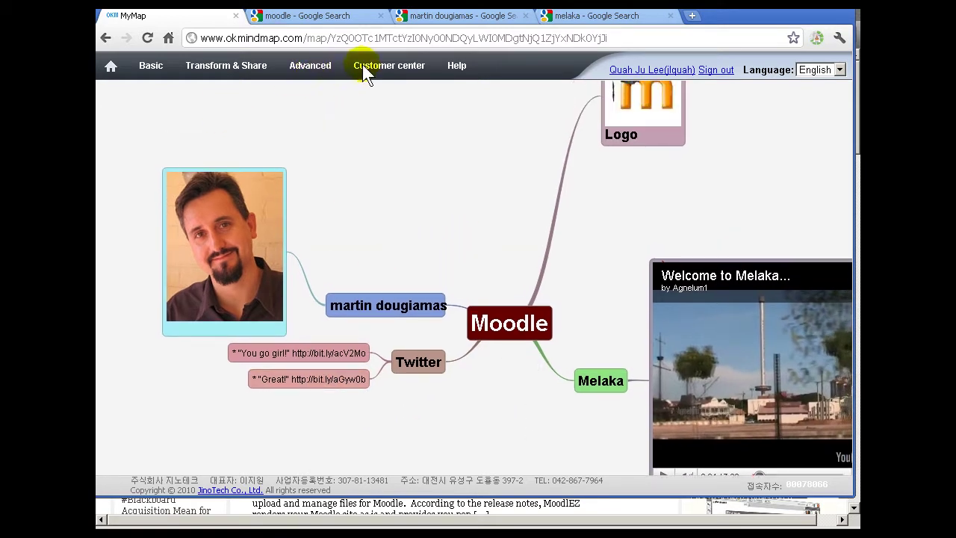
pyautogui.rightClick(508, 322)
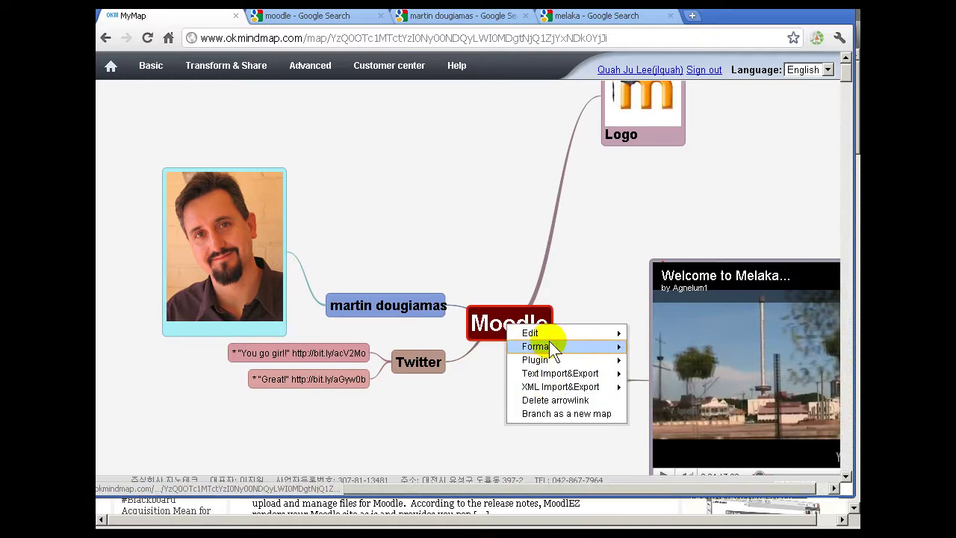
pyautogui.moveTo(549, 333)
pyautogui.click(416, 361)
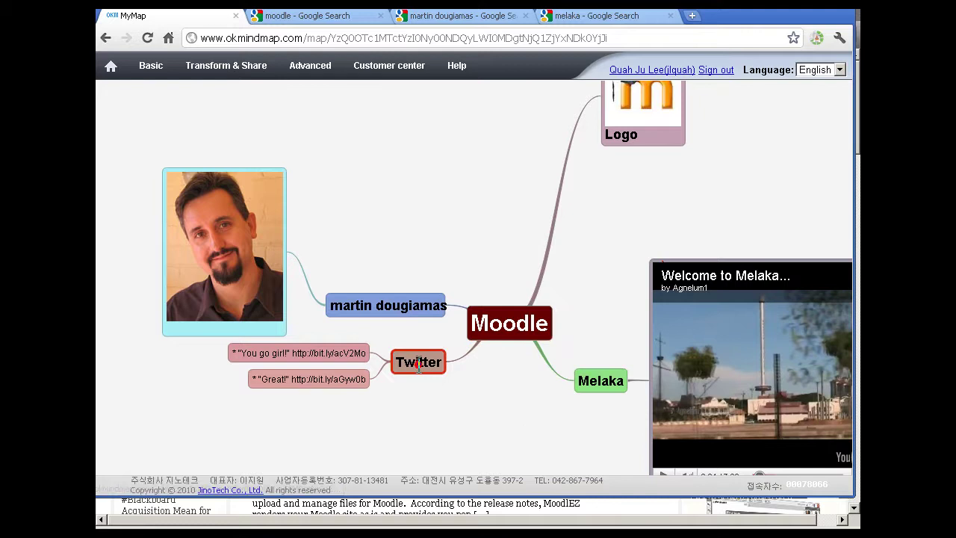
pyautogui.rightClick(421, 366)
pyautogui.moveTo(446, 390)
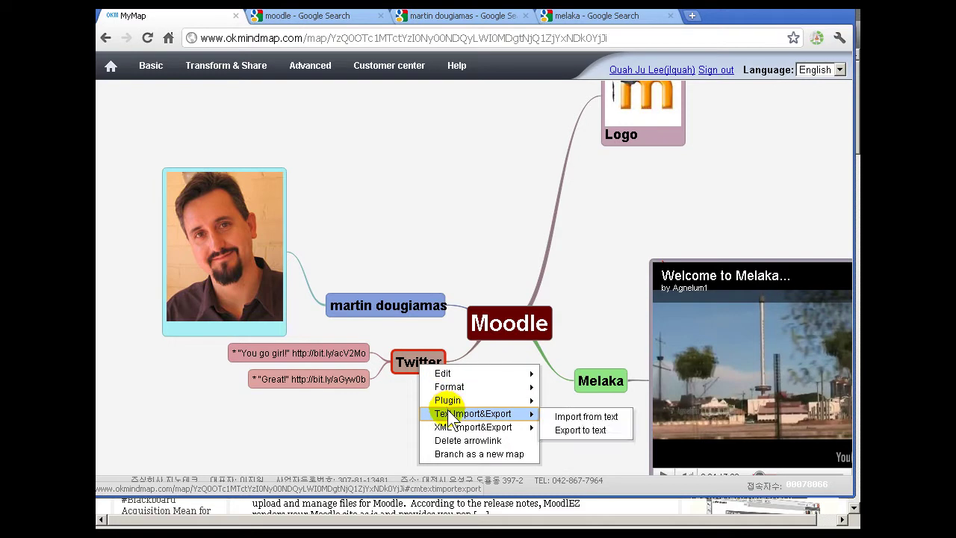
pyautogui.click(461, 222)
# - Save a copy of the map under the title ThingsStartingWithM
pyautogui.click(153, 65)
pyautogui.click(155, 65)
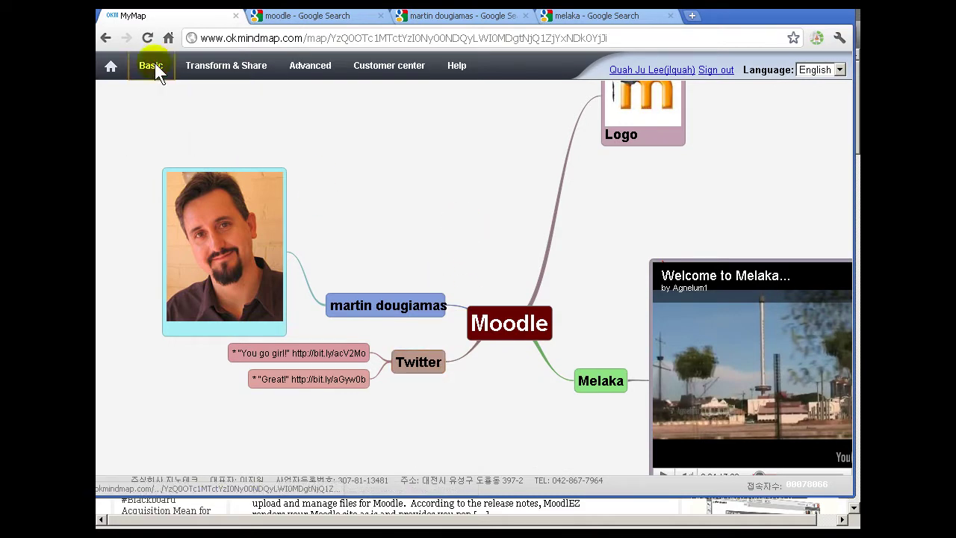
pyautogui.click(155, 65)
pyautogui.moveTo(167, 93)
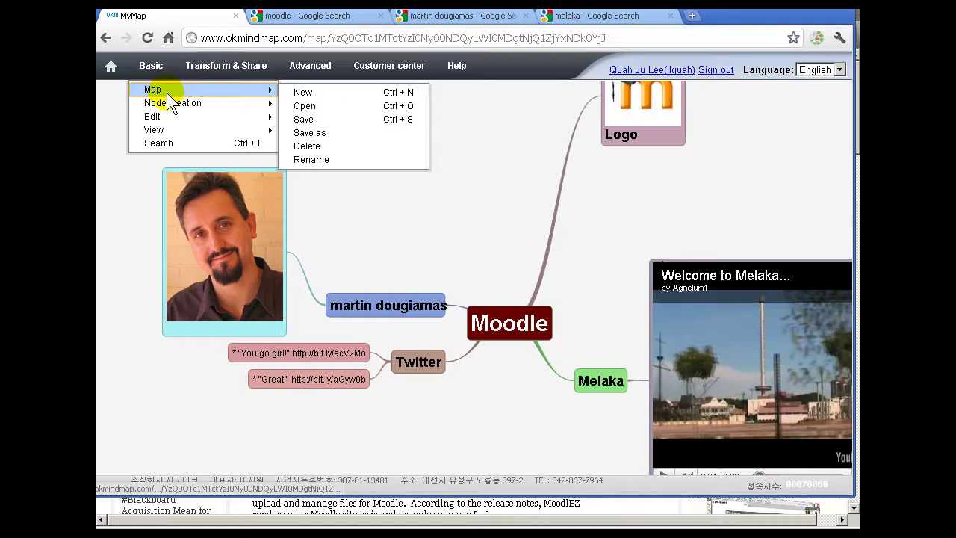
pyautogui.click(329, 134)
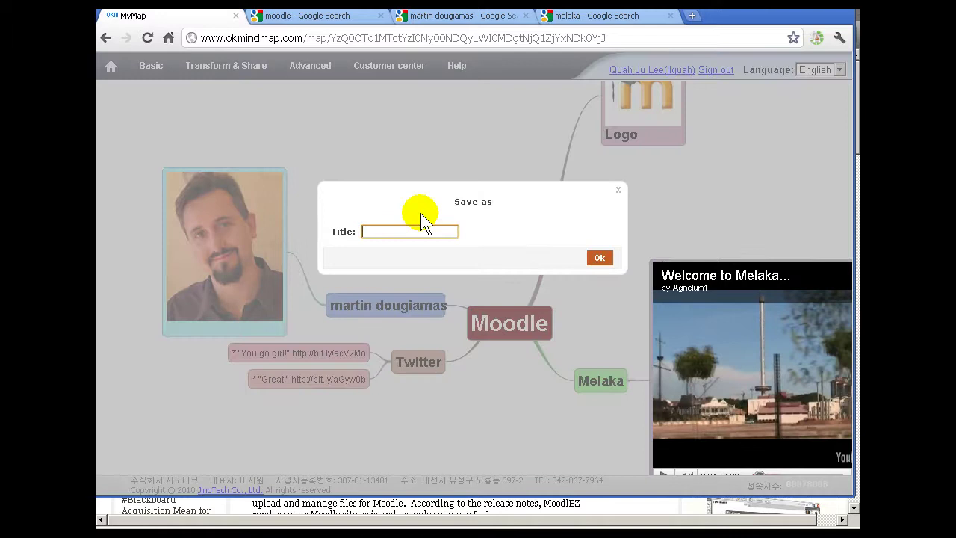
pyautogui.write('ThingsStartingWithM')
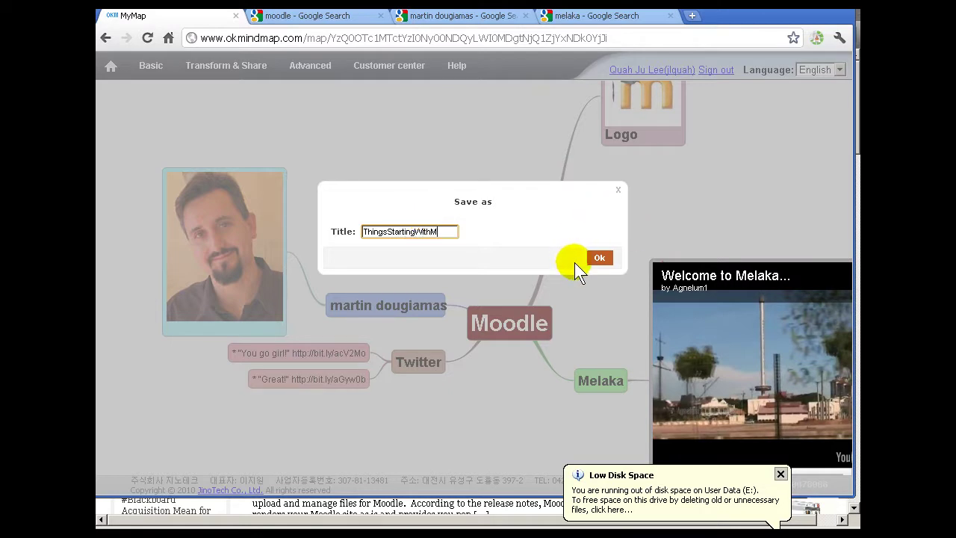
pyautogui.click(600, 258)
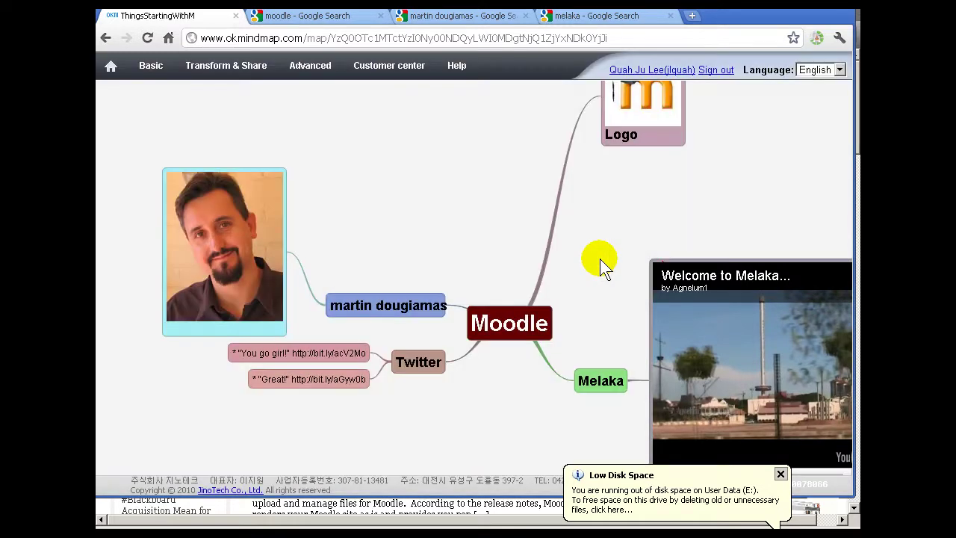
# - In the sharing settings, start a new share for the ThingsStartingWithM map
pyautogui.moveTo(602, 231); pyautogui.dragTo(587, 247)
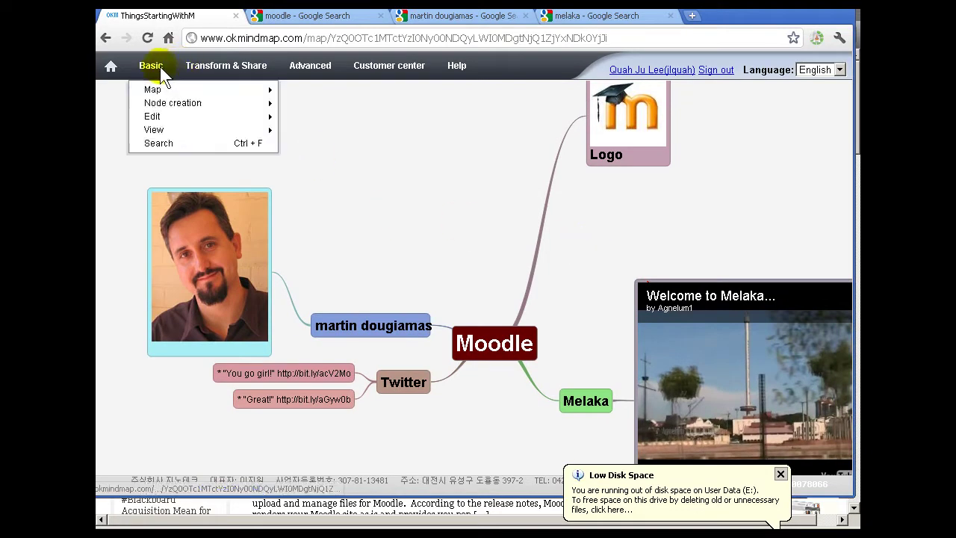
pyautogui.moveTo(217, 65)
pyautogui.moveTo(219, 89)
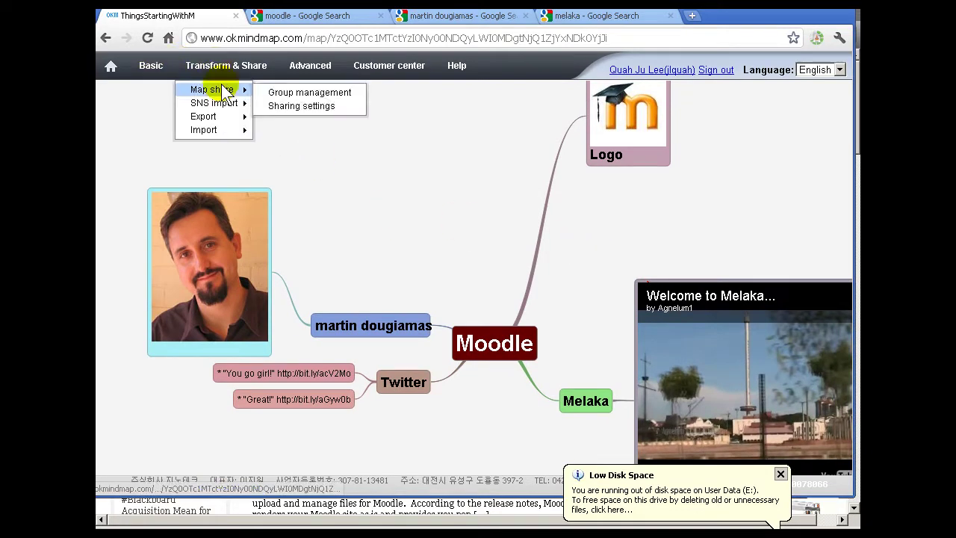
pyautogui.click(293, 107)
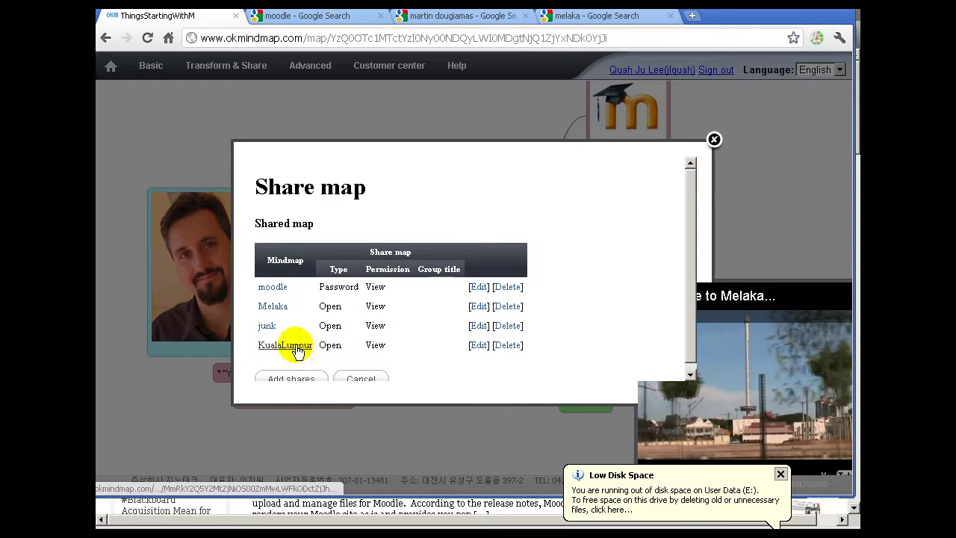
pyautogui.click(299, 381)
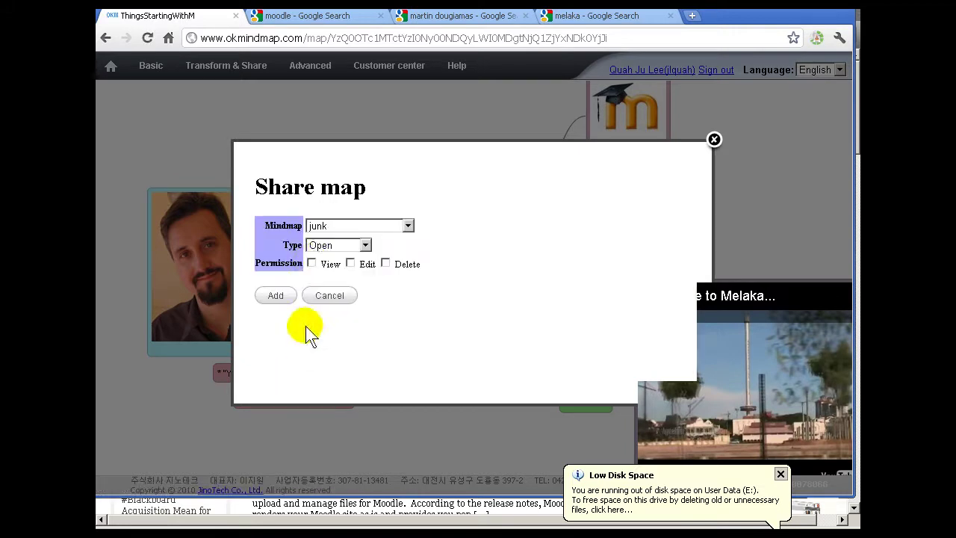
pyautogui.click(408, 224)
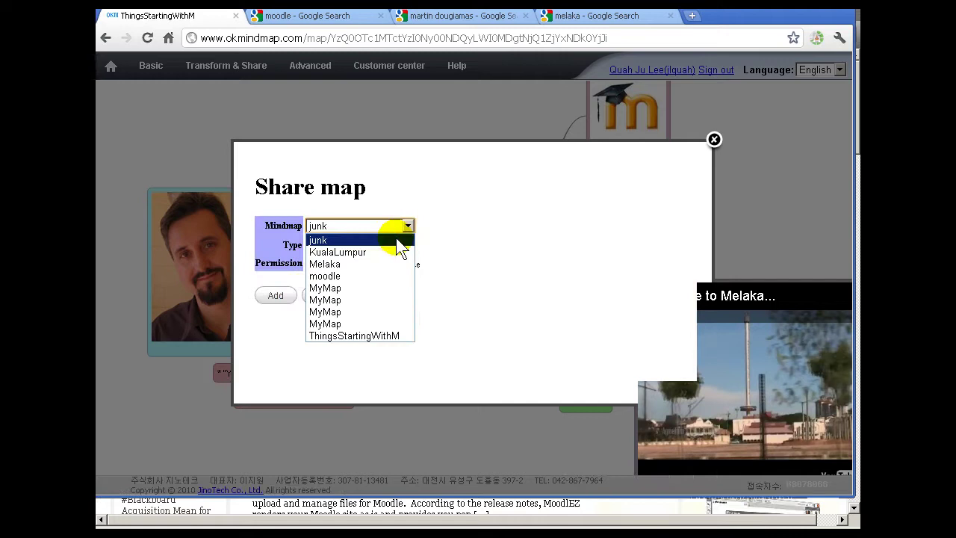
pyautogui.click(381, 336)
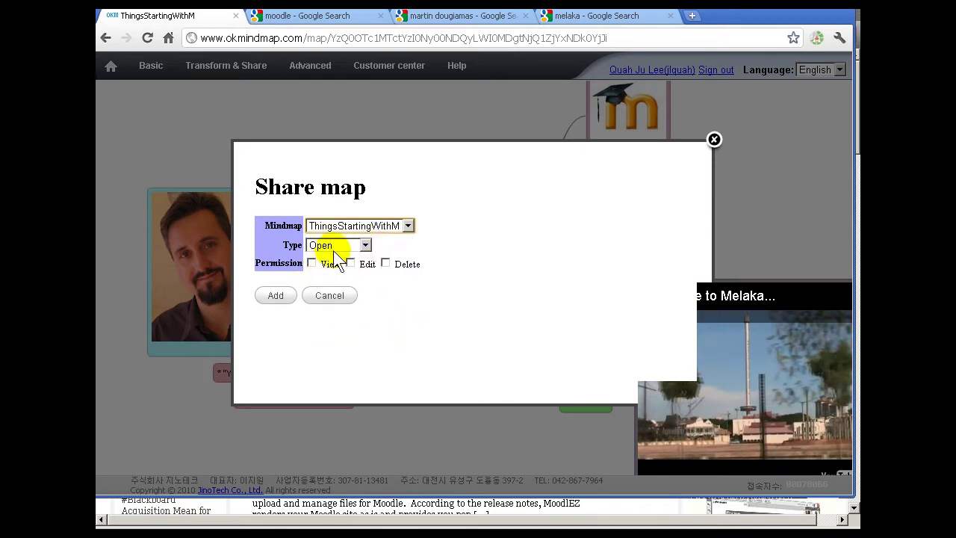
# - Limit the share's permissions to View only, unticking Edit and Delete
pyautogui.click(311, 263)
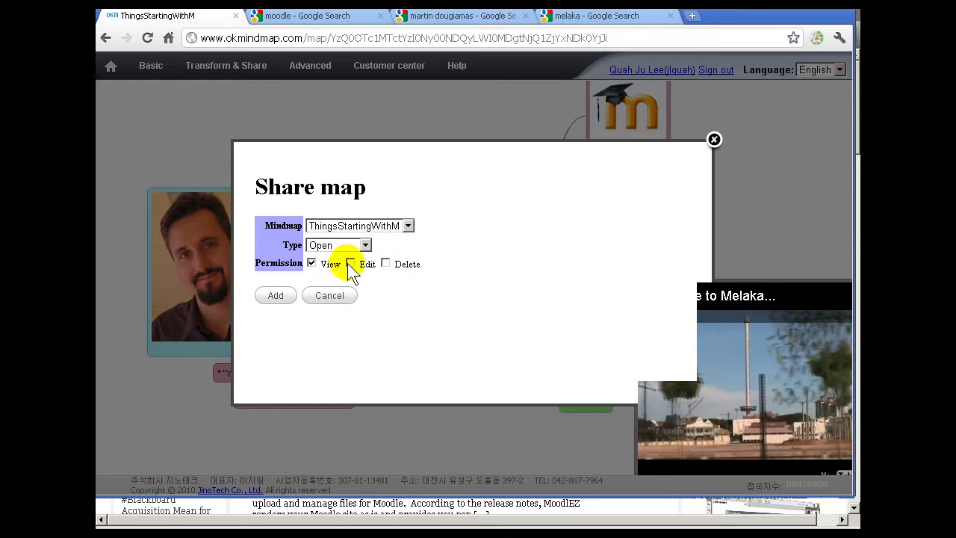
pyautogui.click(349, 262)
pyautogui.click(386, 263)
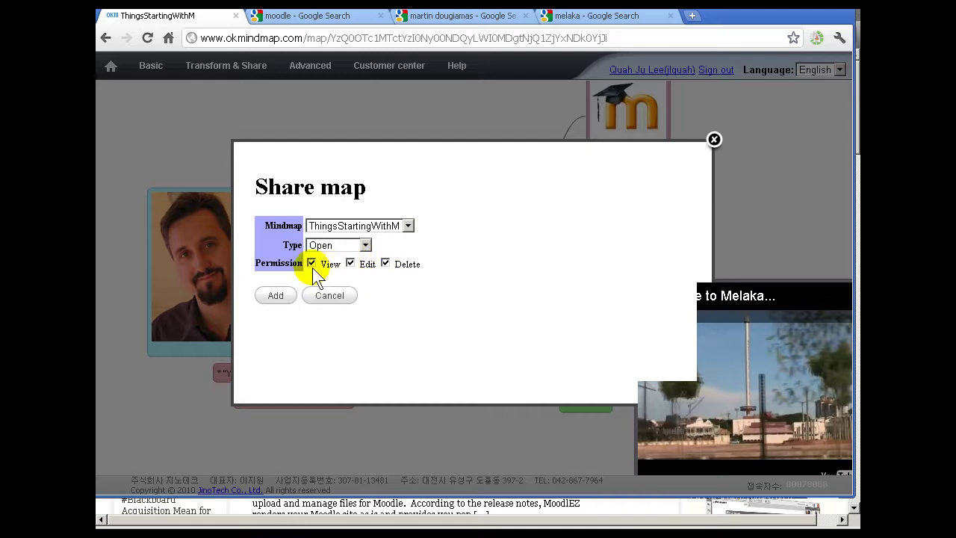
pyautogui.click(385, 263)
pyautogui.click(351, 265)
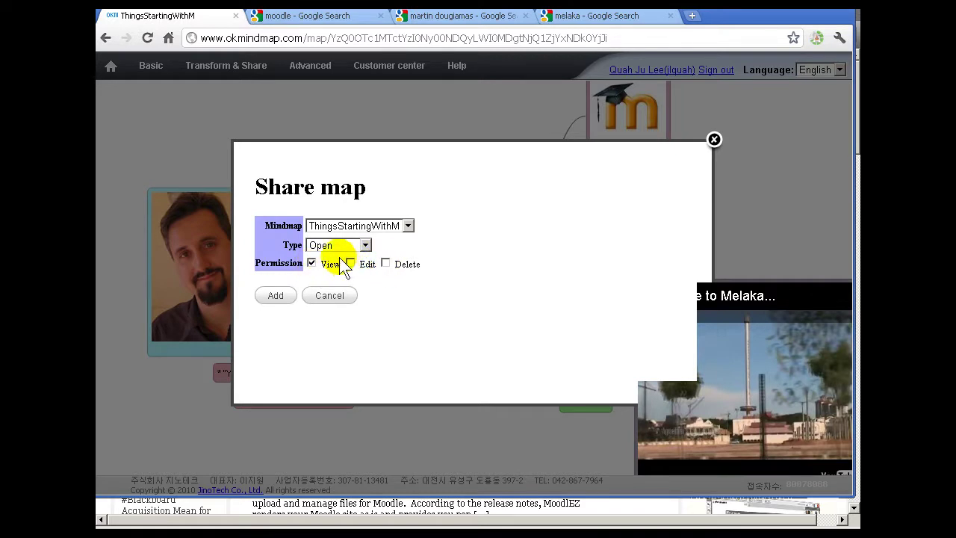
# - Change the share type to Password and enter a share password
pyautogui.click(367, 245)
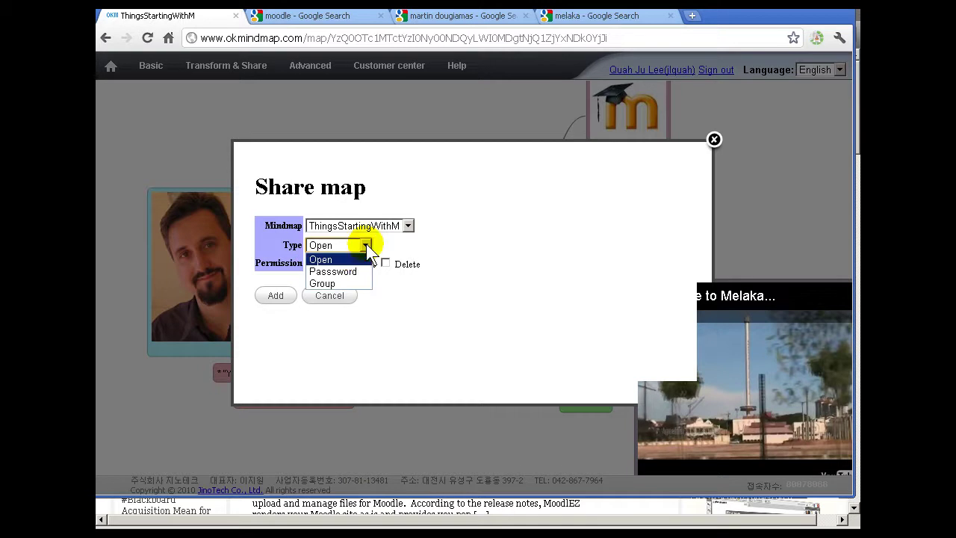
pyautogui.click(356, 272)
pyautogui.click(356, 272)
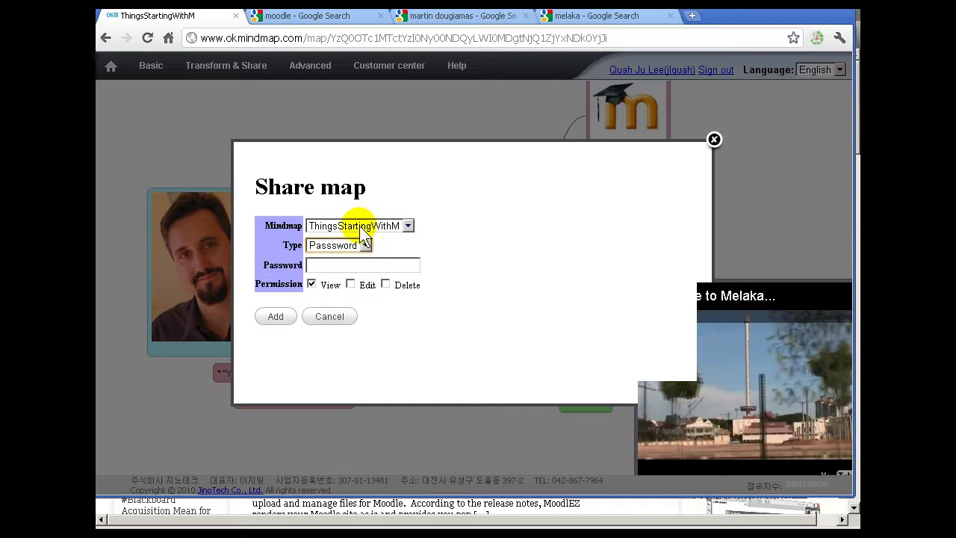
pyautogui.click(362, 264)
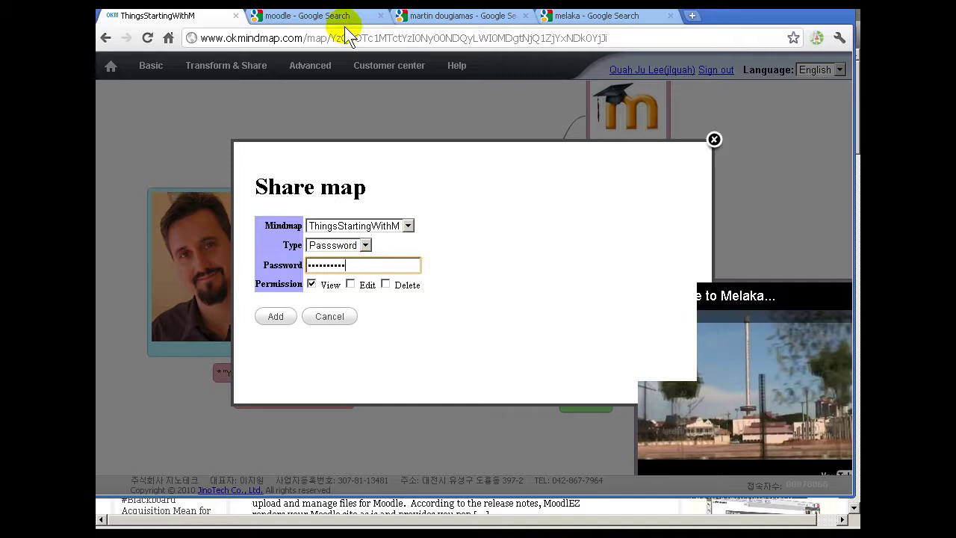
pyautogui.moveTo(331, 38); pyautogui.dragTo(616, 40)
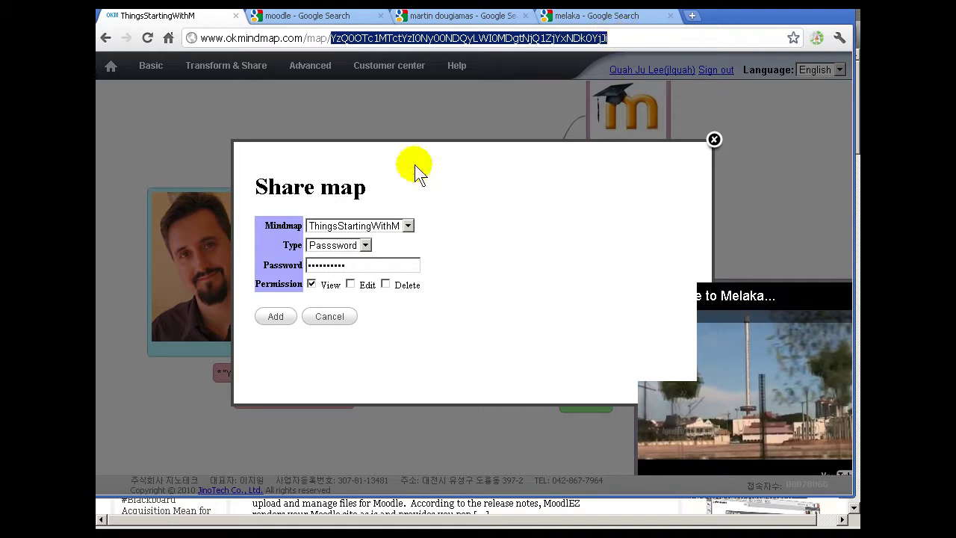
pyautogui.click(352, 265)
pyautogui.doubleClick(349, 266)
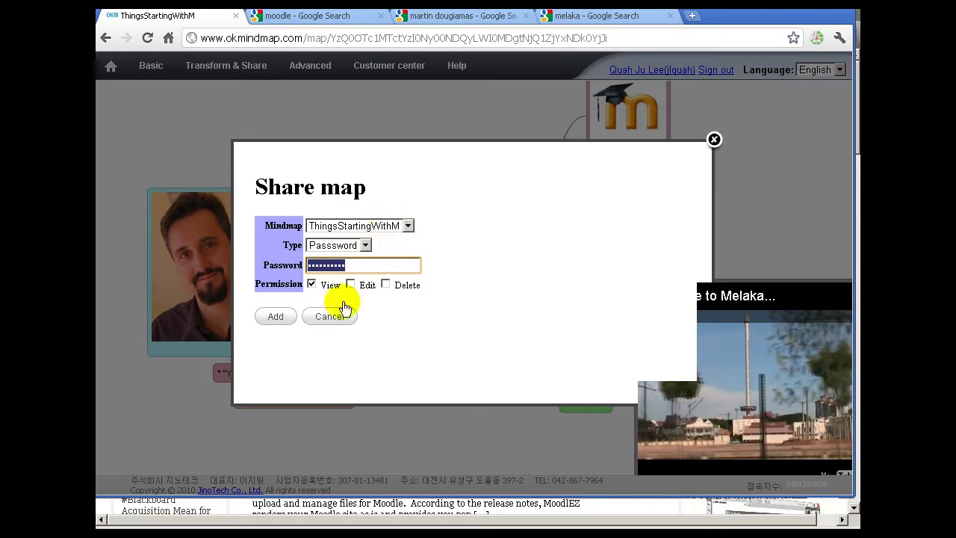
# - Add the password-protected, view-only share and close the sharing window
pyautogui.click(276, 321)
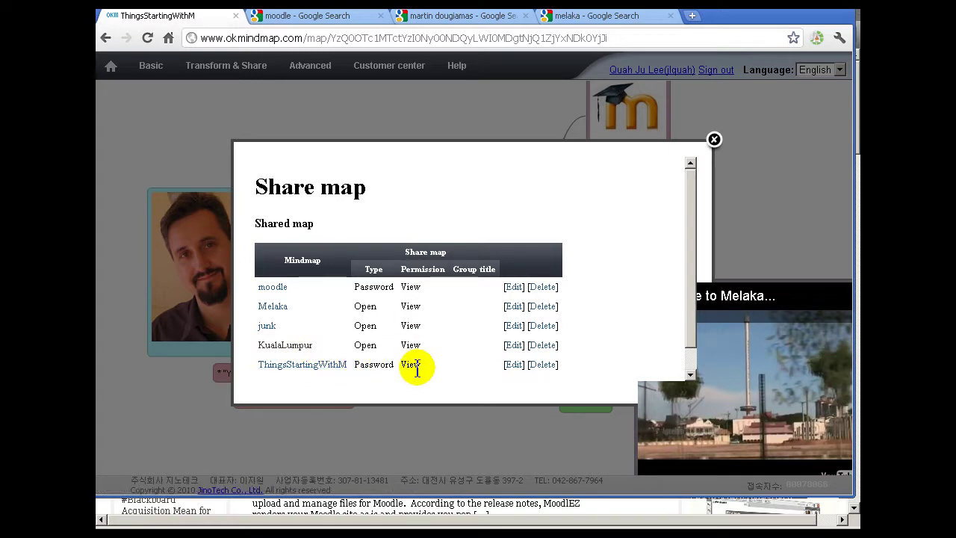
pyautogui.click(714, 139)
pyautogui.click(153, 66)
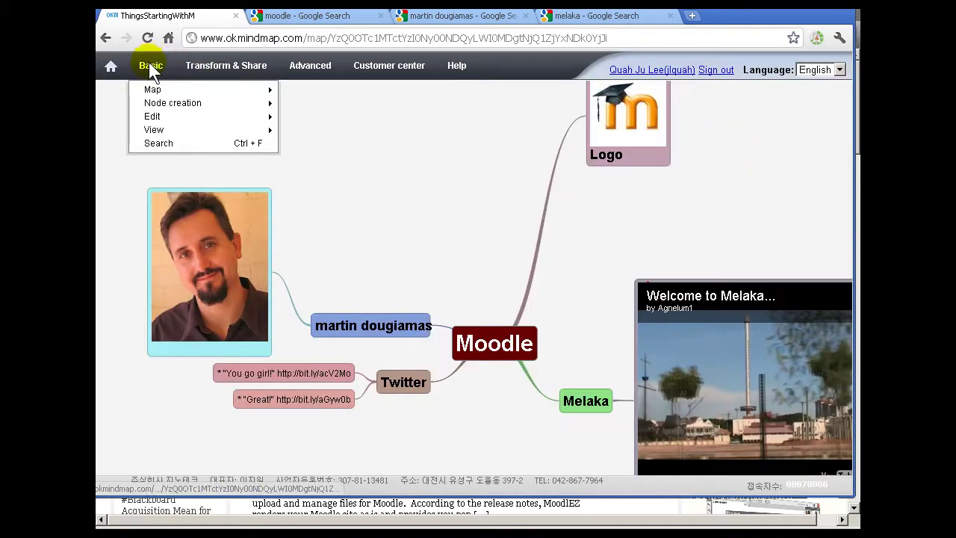
pyautogui.moveTo(150, 88)
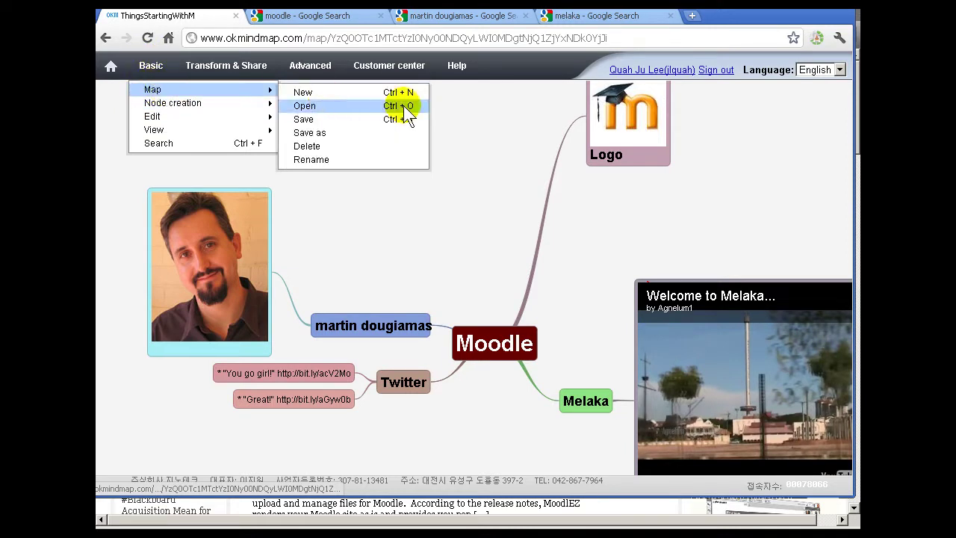
# - Sign out, then sign back in with the account username and password
pyautogui.click(716, 70)
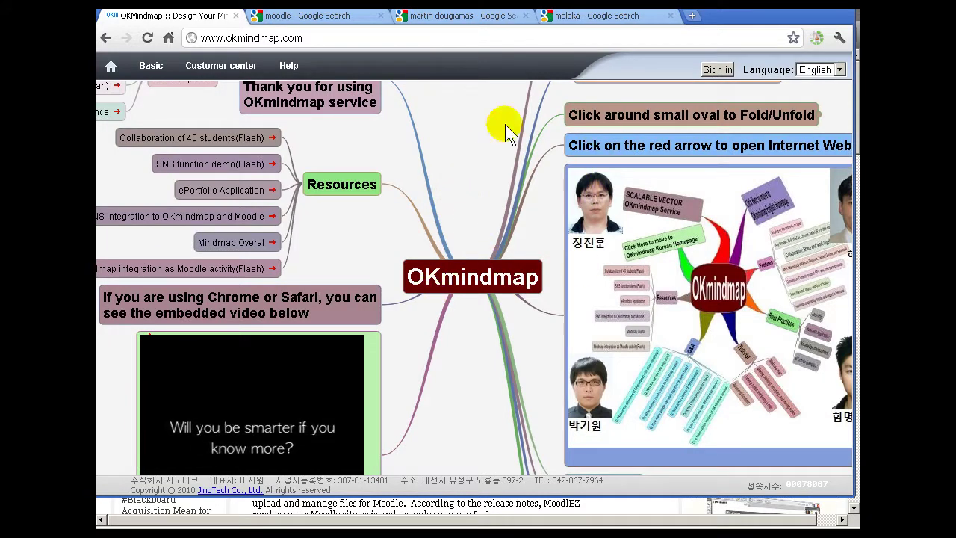
pyautogui.click(718, 69)
pyautogui.click(425, 213)
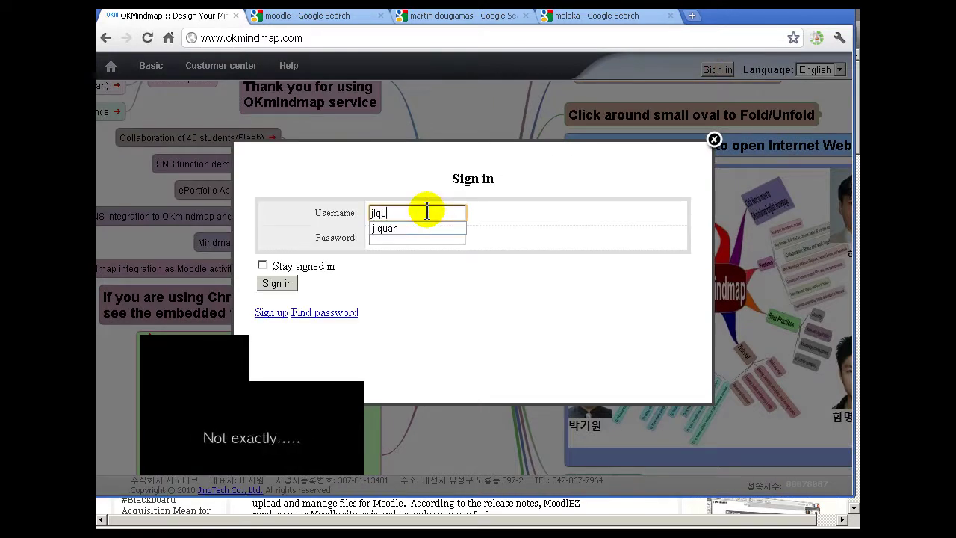
pyautogui.click(408, 237)
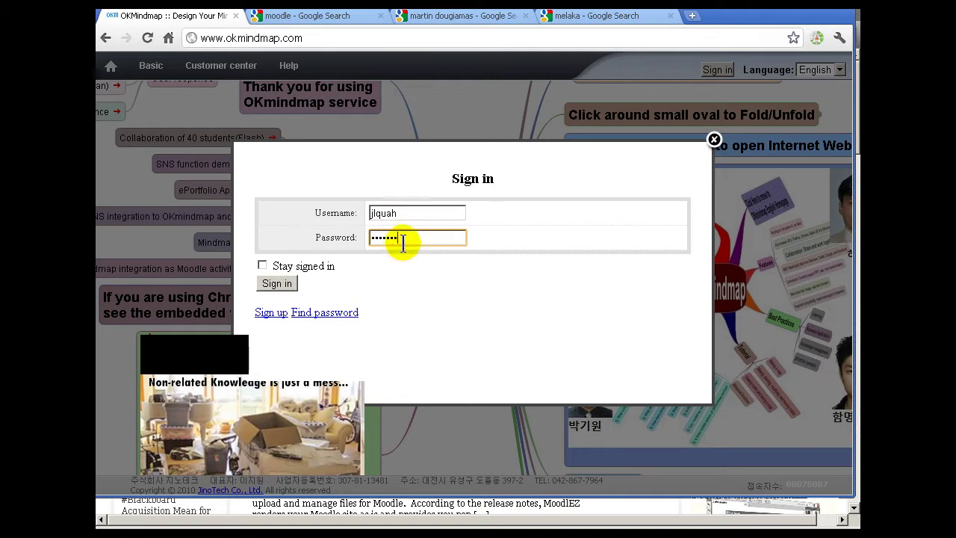
pyautogui.click(263, 267)
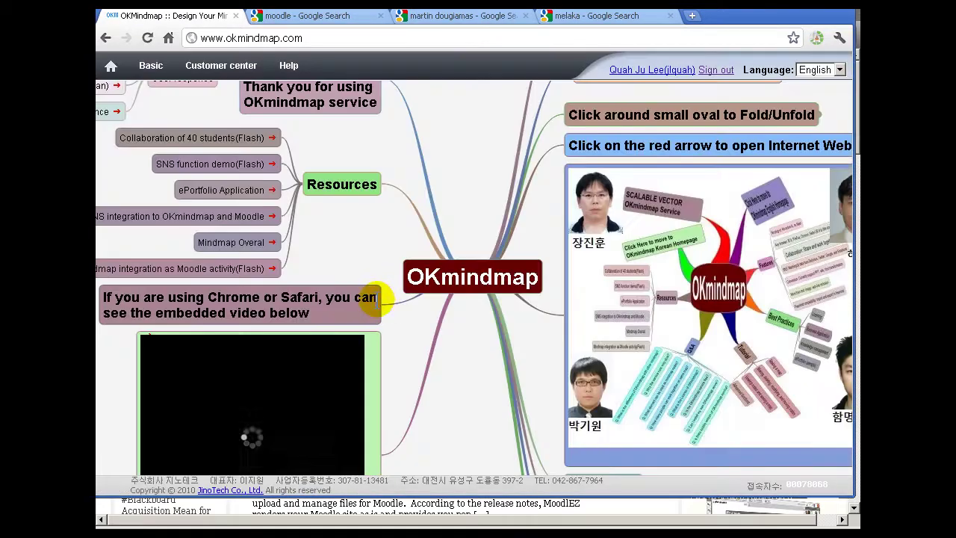
pyautogui.click(151, 65)
pyautogui.moveTo(157, 89)
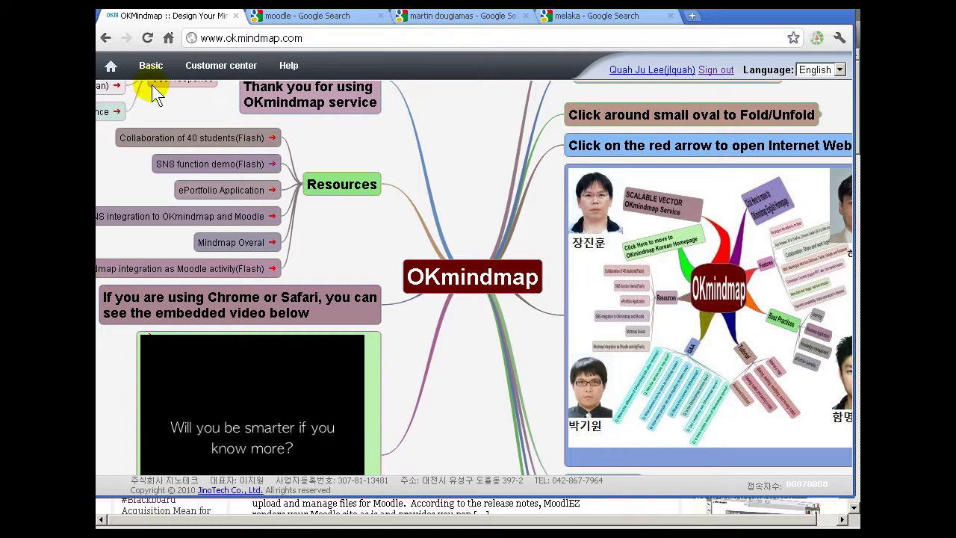
# - Open the saved ThingsStartingWithM map from the My maps list
pyautogui.moveTo(157, 64)
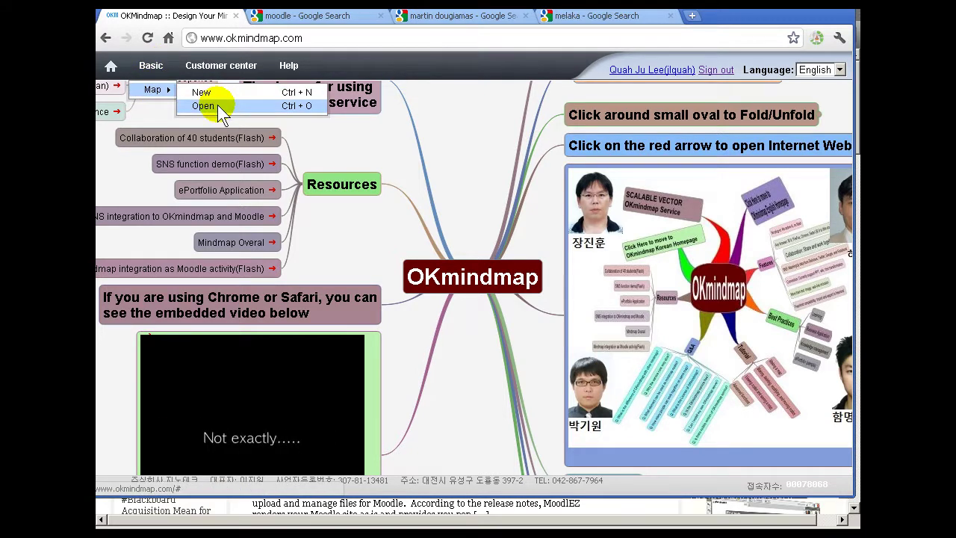
pyautogui.click(218, 107)
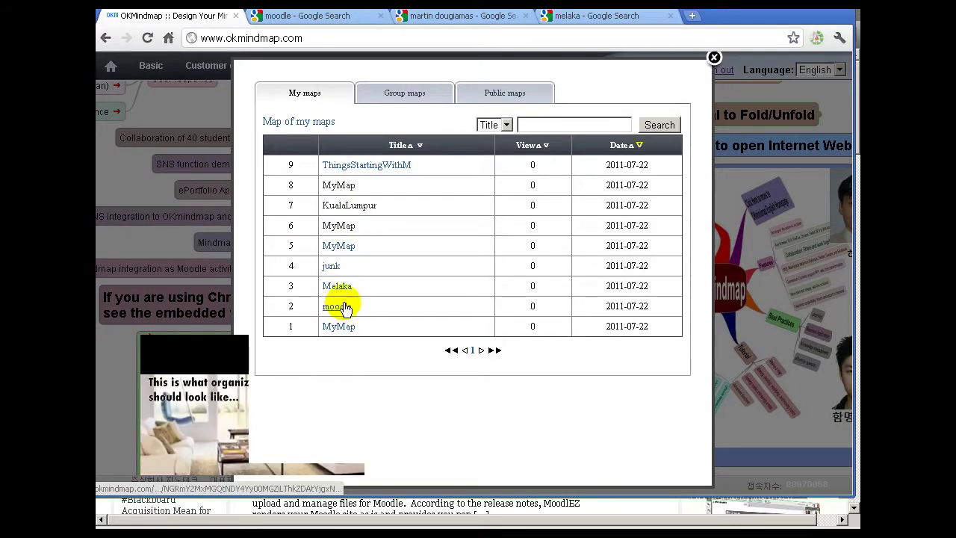
pyautogui.click(356, 170)
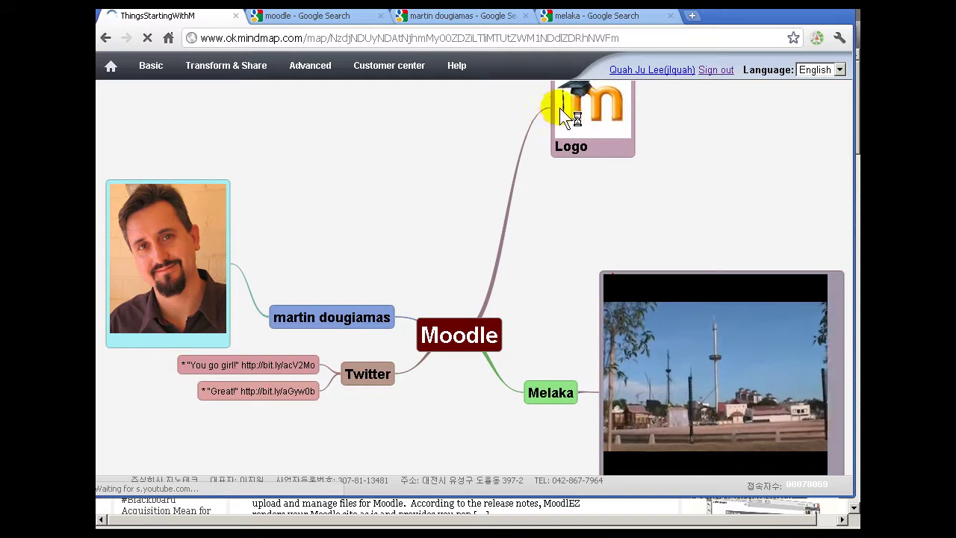
# - Switch the map layout to a top-down Tree
pyautogui.click(244, 63)
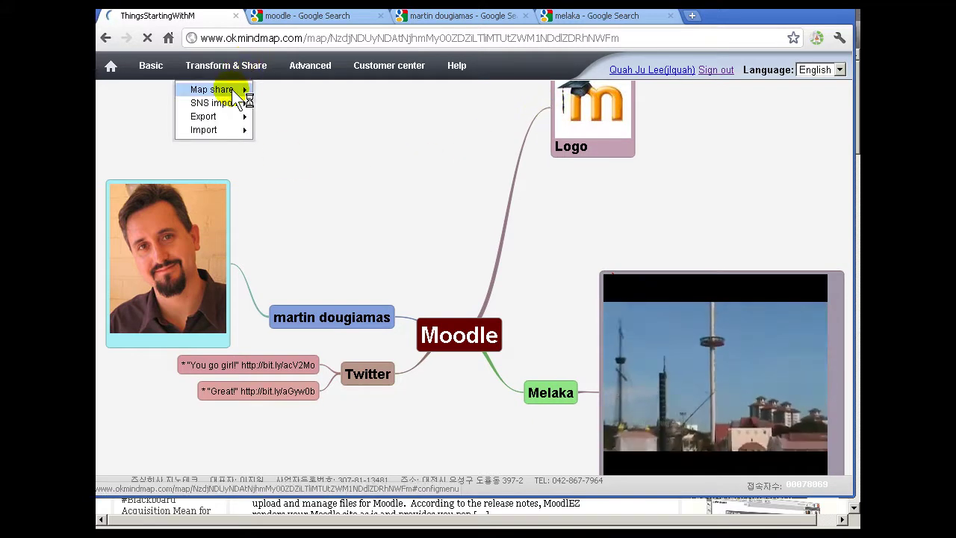
pyautogui.moveTo(233, 92)
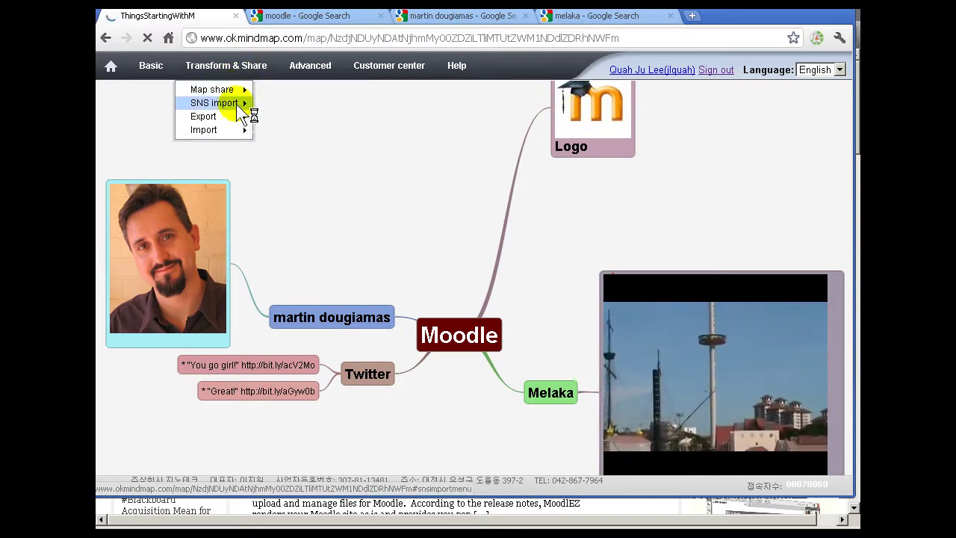
pyautogui.click(301, 68)
pyautogui.moveTo(314, 90)
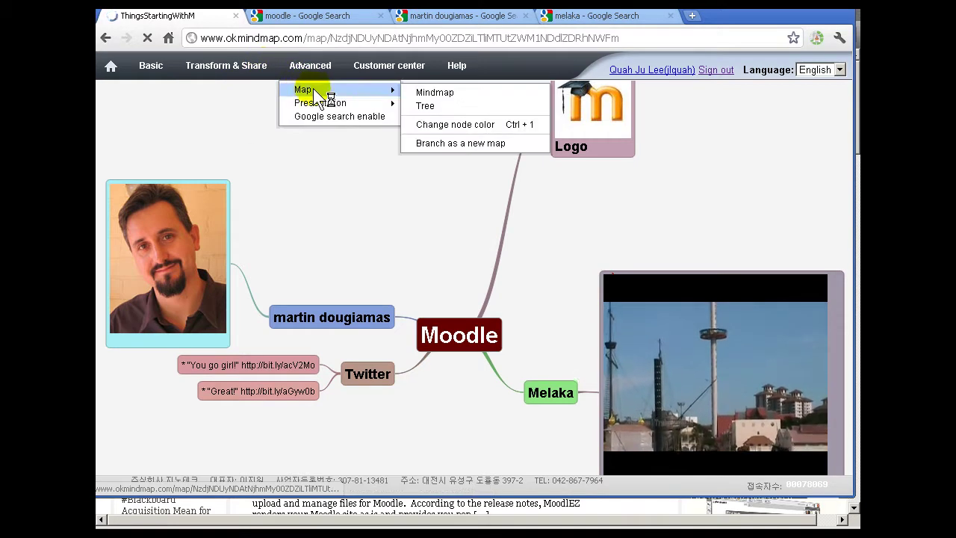
pyautogui.click(451, 109)
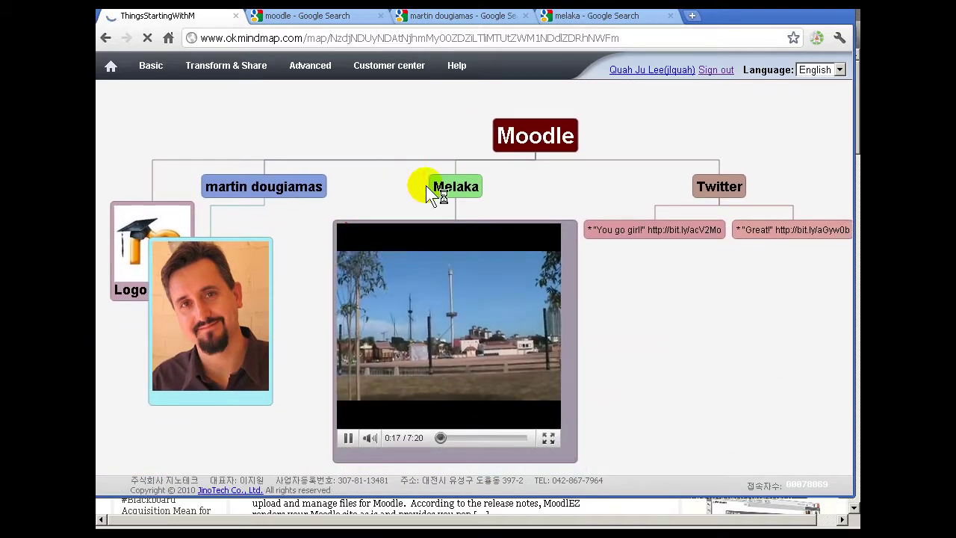
# - Return the map to the radial Mindmap layout
pyautogui.click(320, 65)
pyautogui.moveTo(306, 90)
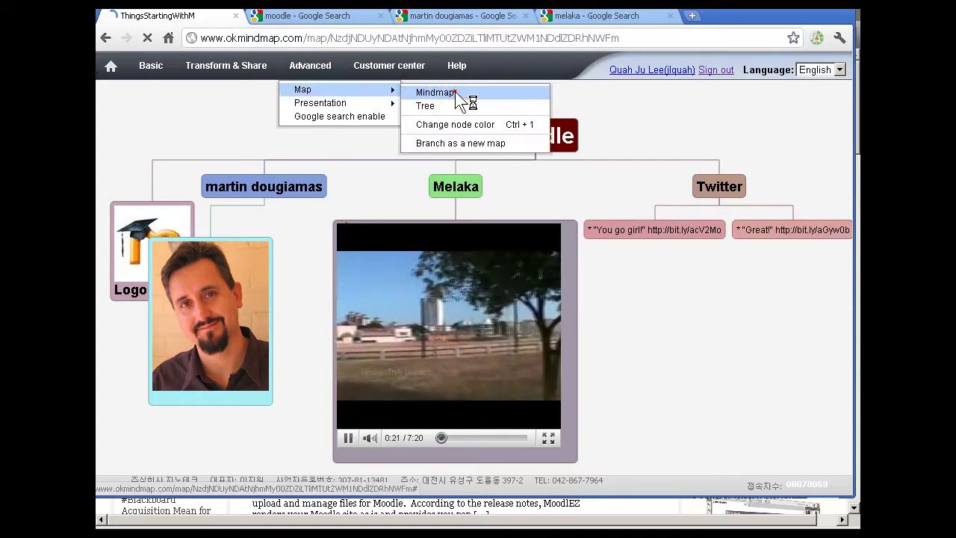
pyautogui.click(455, 94)
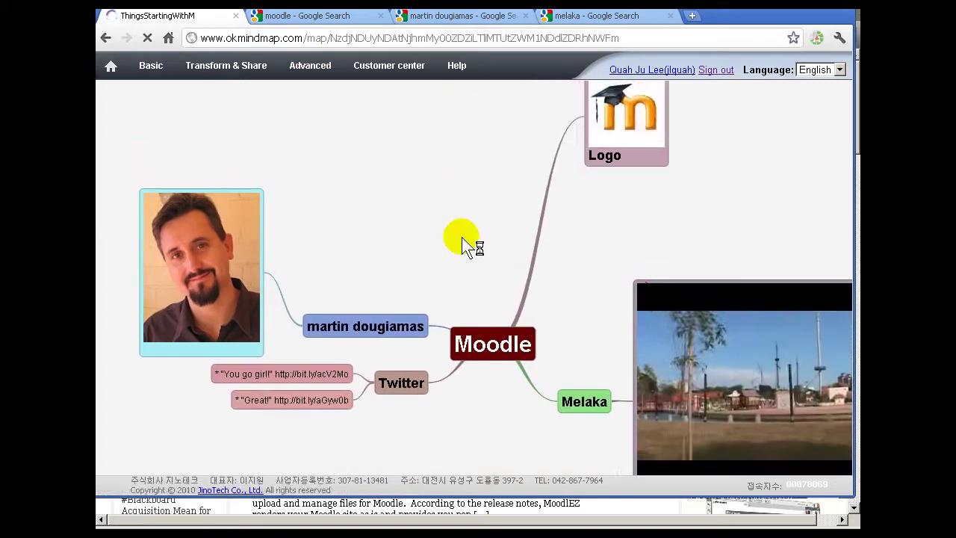
pyautogui.click(313, 68)
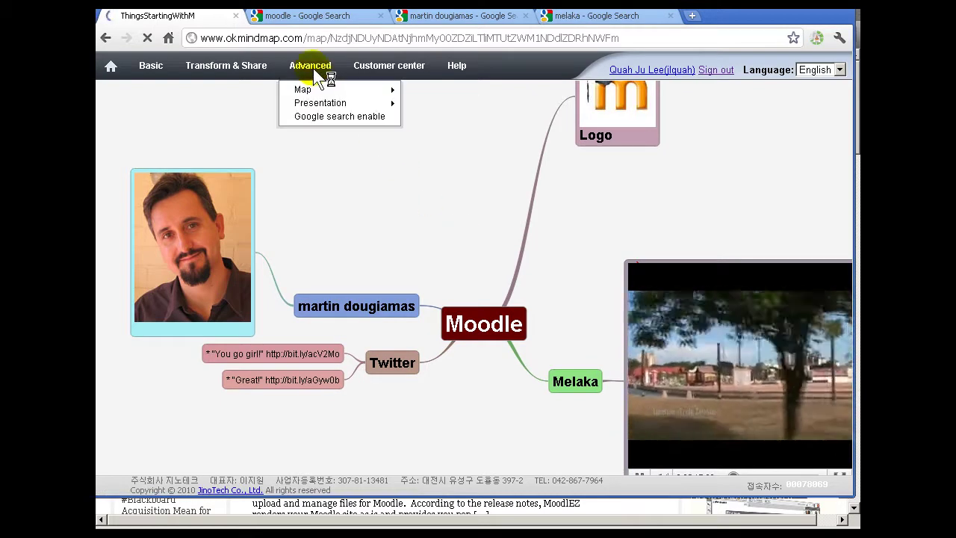
# - Pause the Melaka video and reposition the map, leaving Export unused
pyautogui.moveTo(322, 105)
pyautogui.click(247, 66)
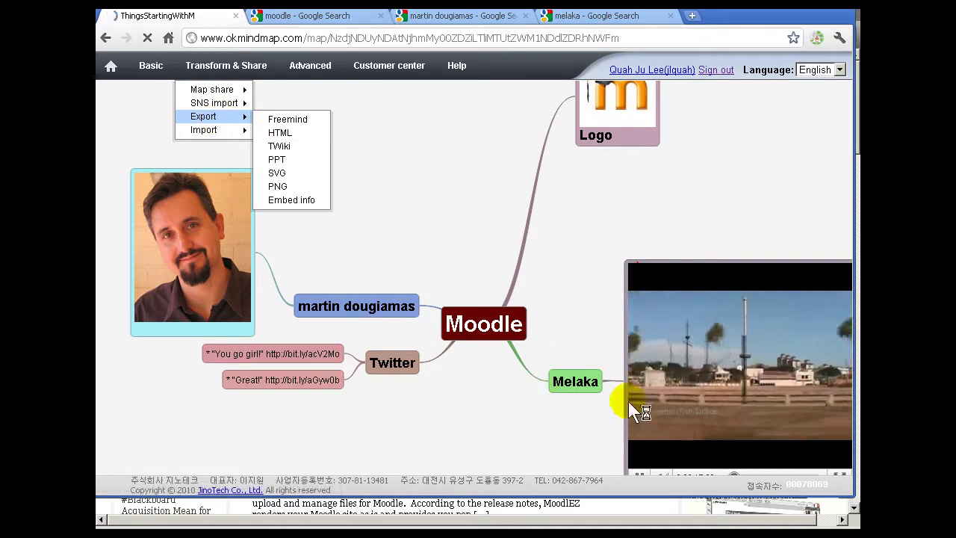
pyautogui.click(635, 426)
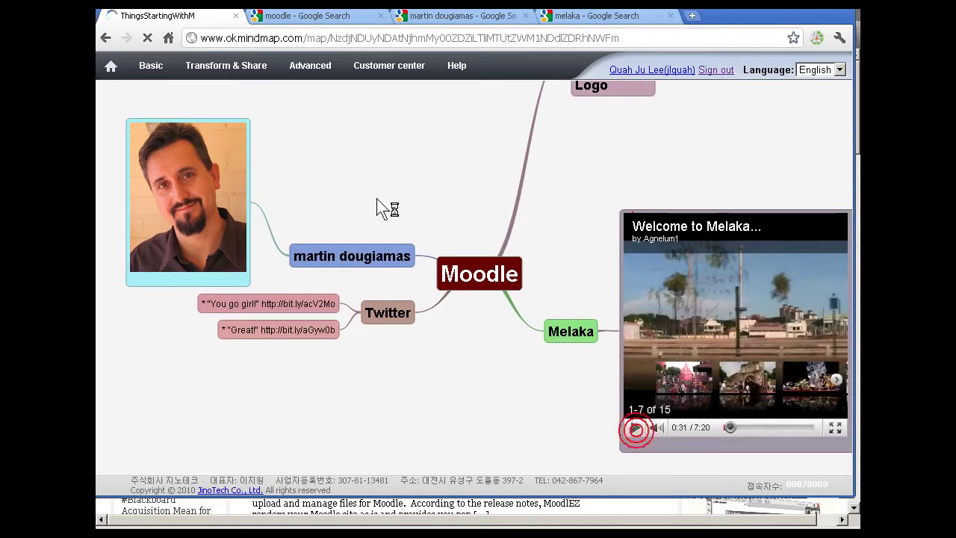
pyautogui.moveTo(371, 192); pyautogui.dragTo(396, 249)
pyautogui.click(224, 66)
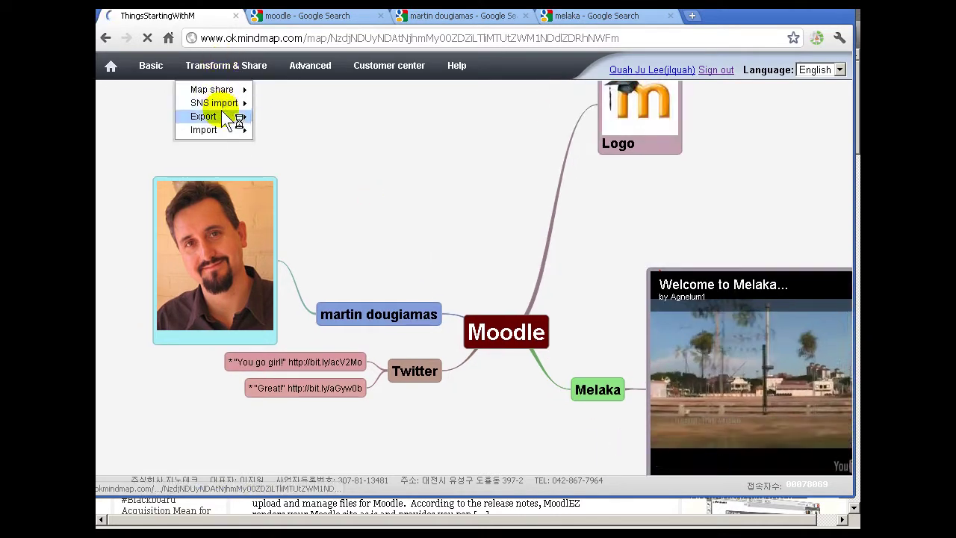
pyautogui.moveTo(224, 118)
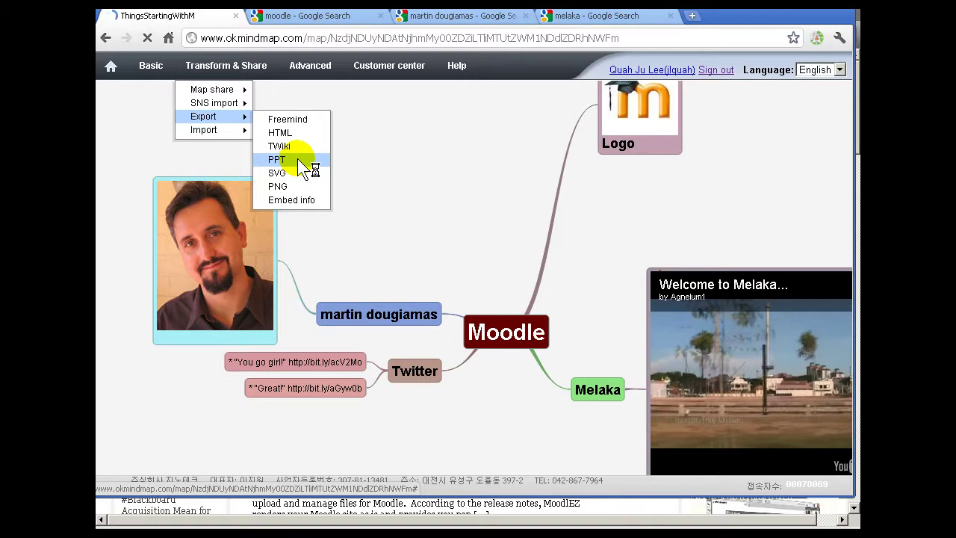
pyautogui.click(289, 97)
# - Unfold all branches of the map and zoom out
pyautogui.click(150, 66)
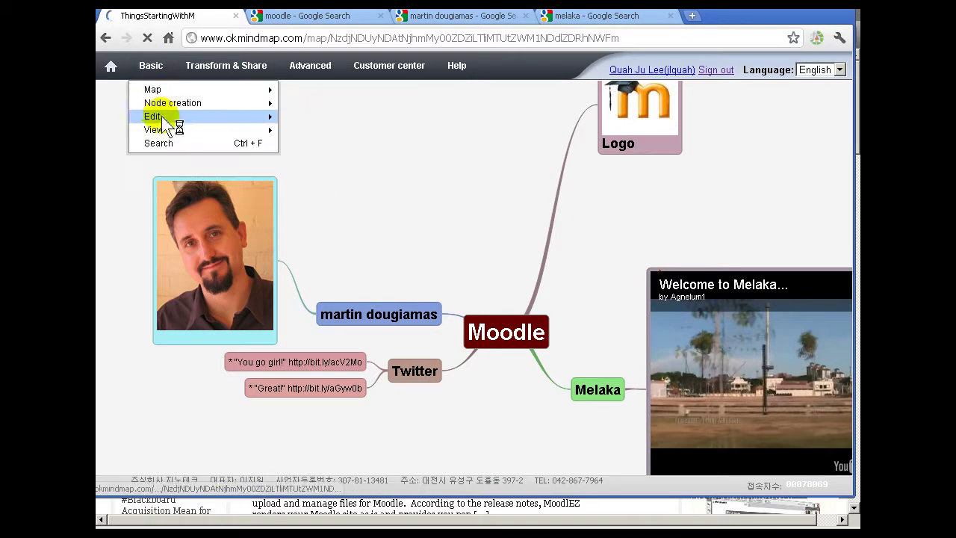
pyautogui.moveTo(163, 133)
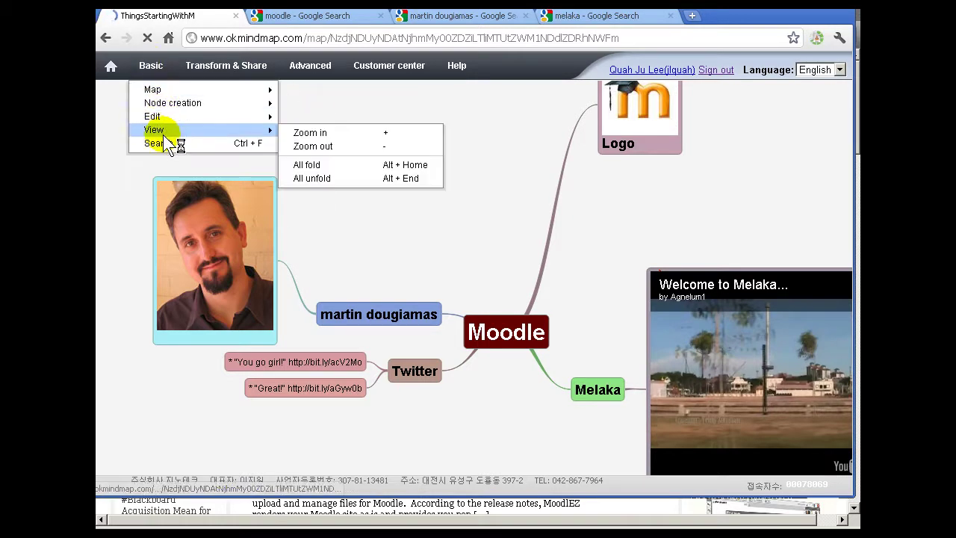
pyautogui.click(313, 179)
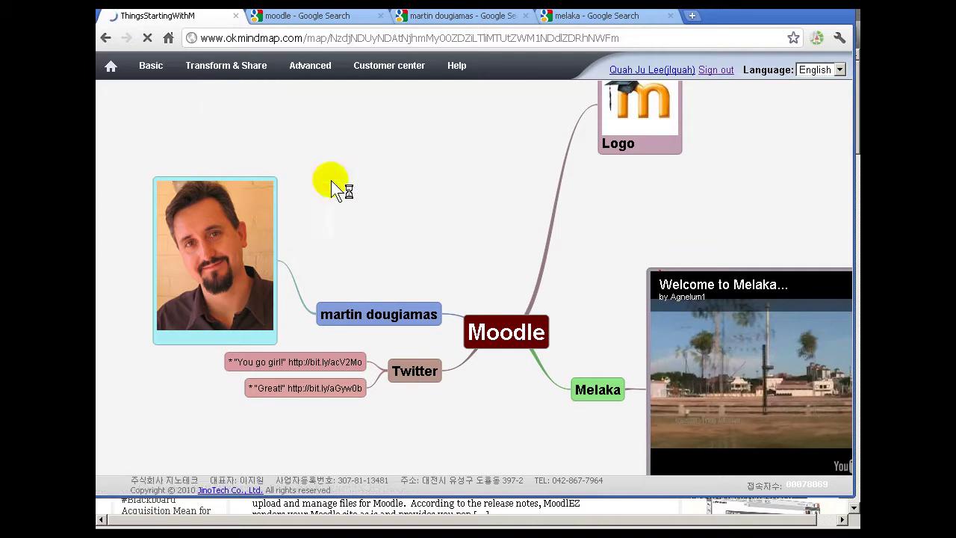
pyautogui.click(167, 73)
pyautogui.moveTo(182, 128)
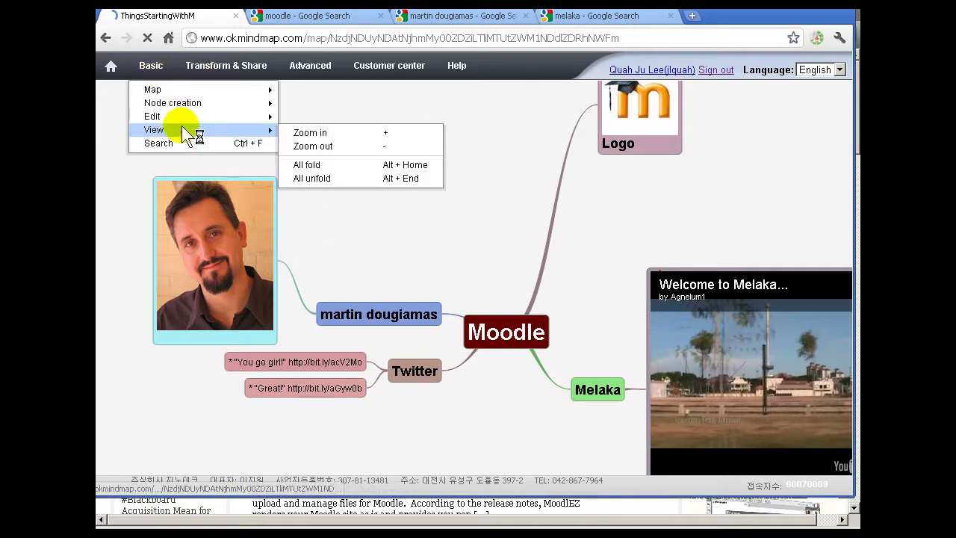
pyautogui.click(306, 146)
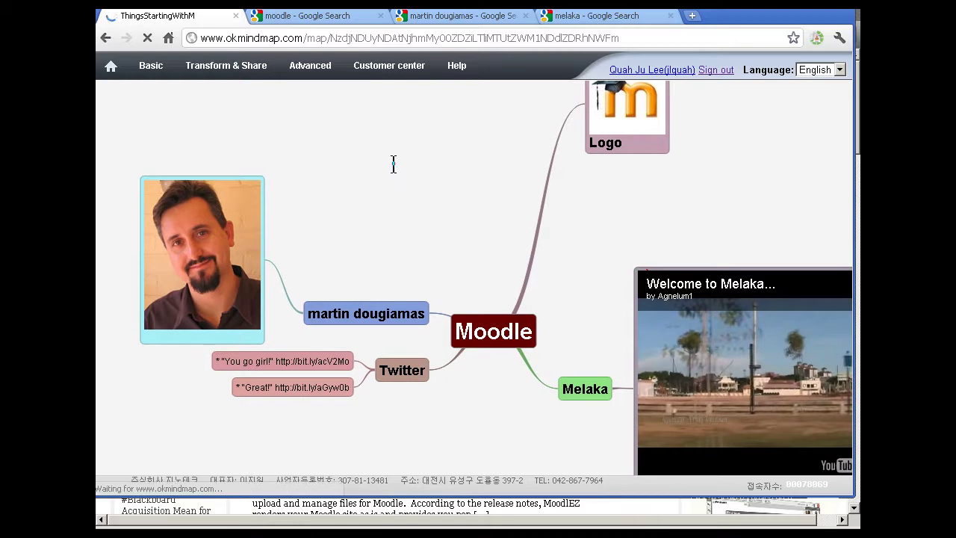
pyautogui.moveTo(394, 163); pyautogui.dragTo(400, 178)
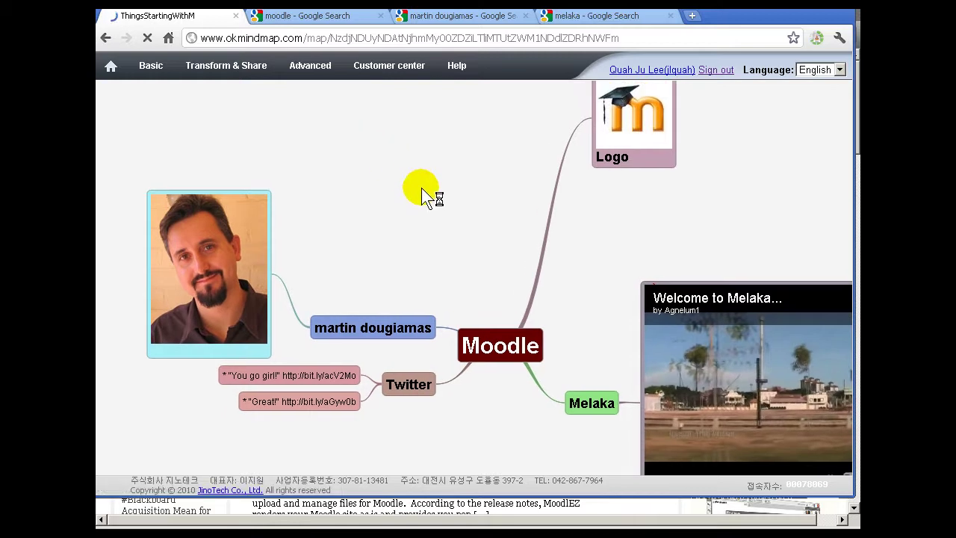
pyautogui.moveTo(423, 188); pyautogui.dragTo(418, 174)
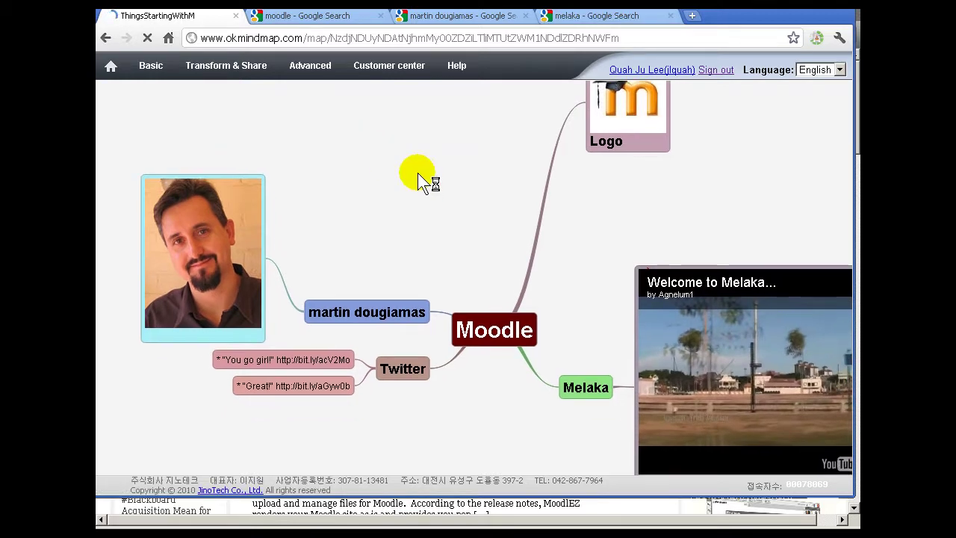